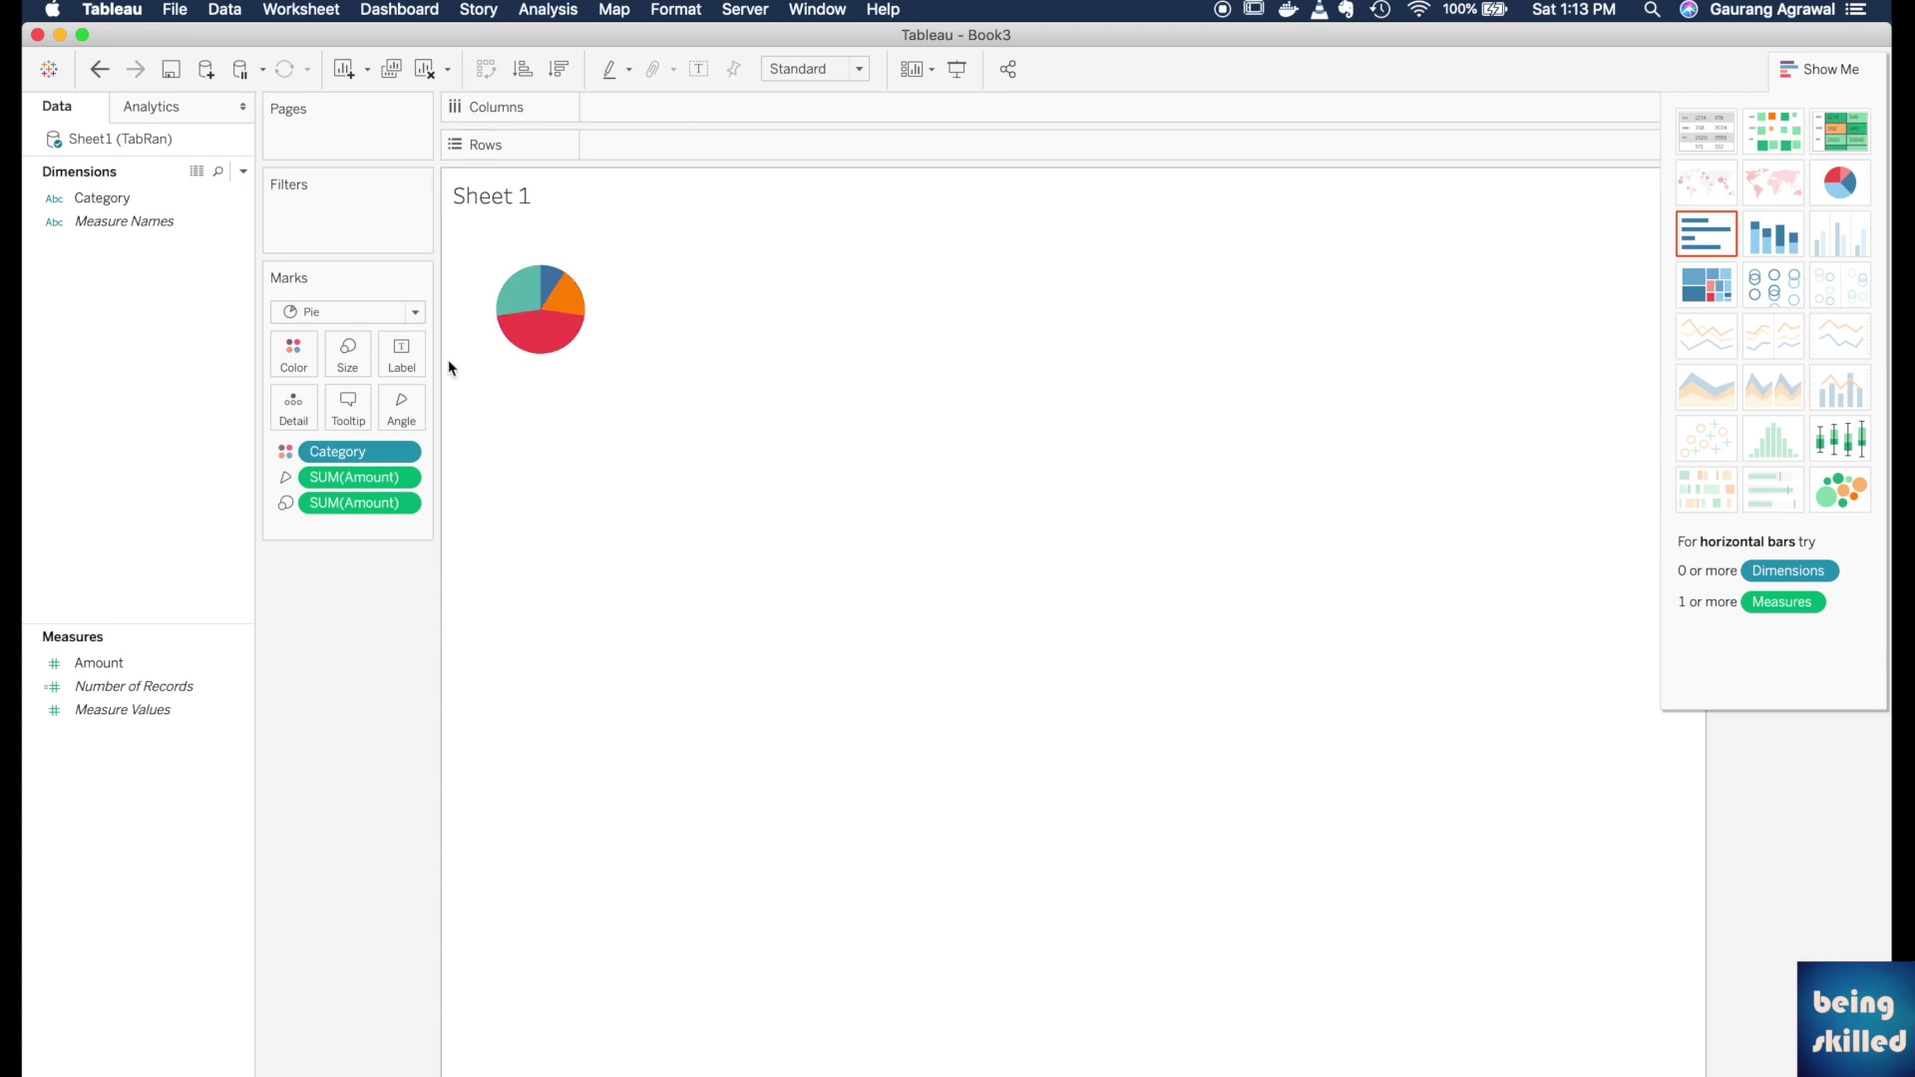
Drag the Marks card Size slider to its maximum to enlarge the pie.
click(349, 357)
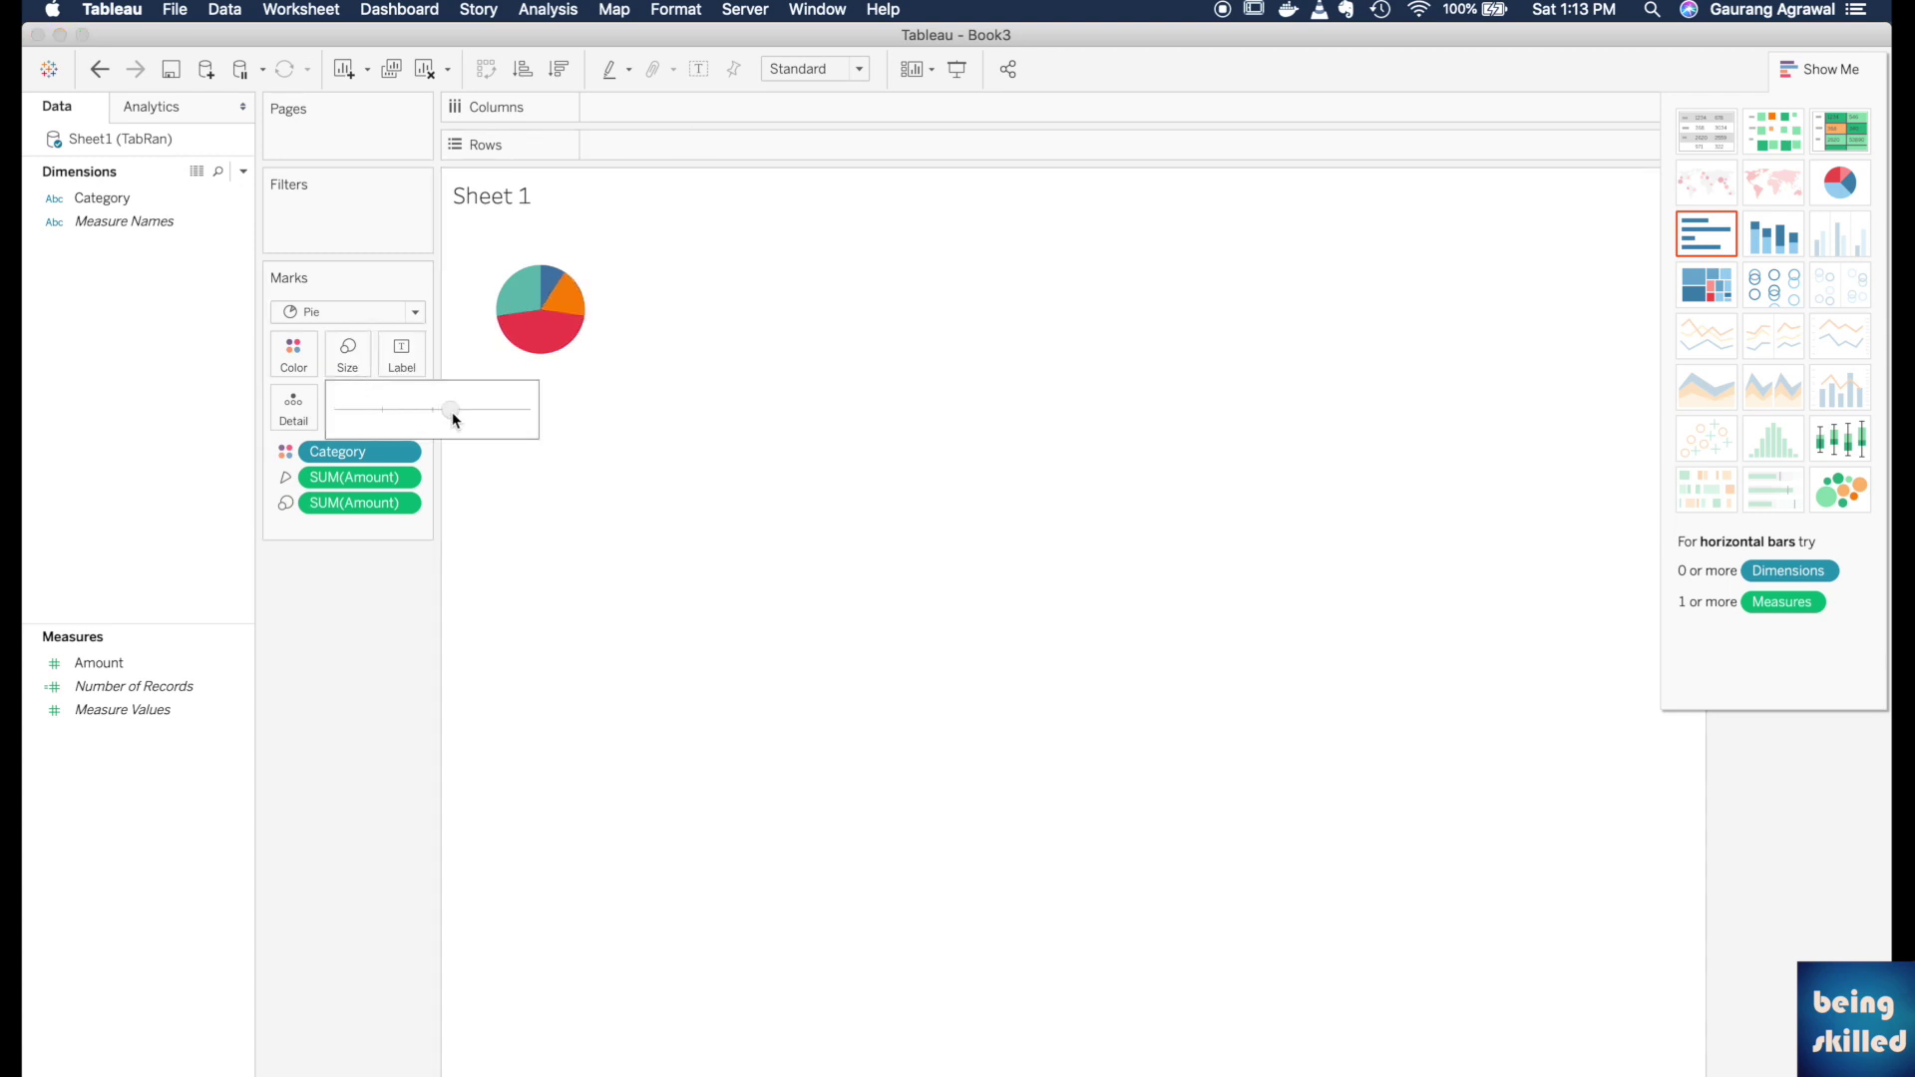
drag(489, 423, 518, 423)
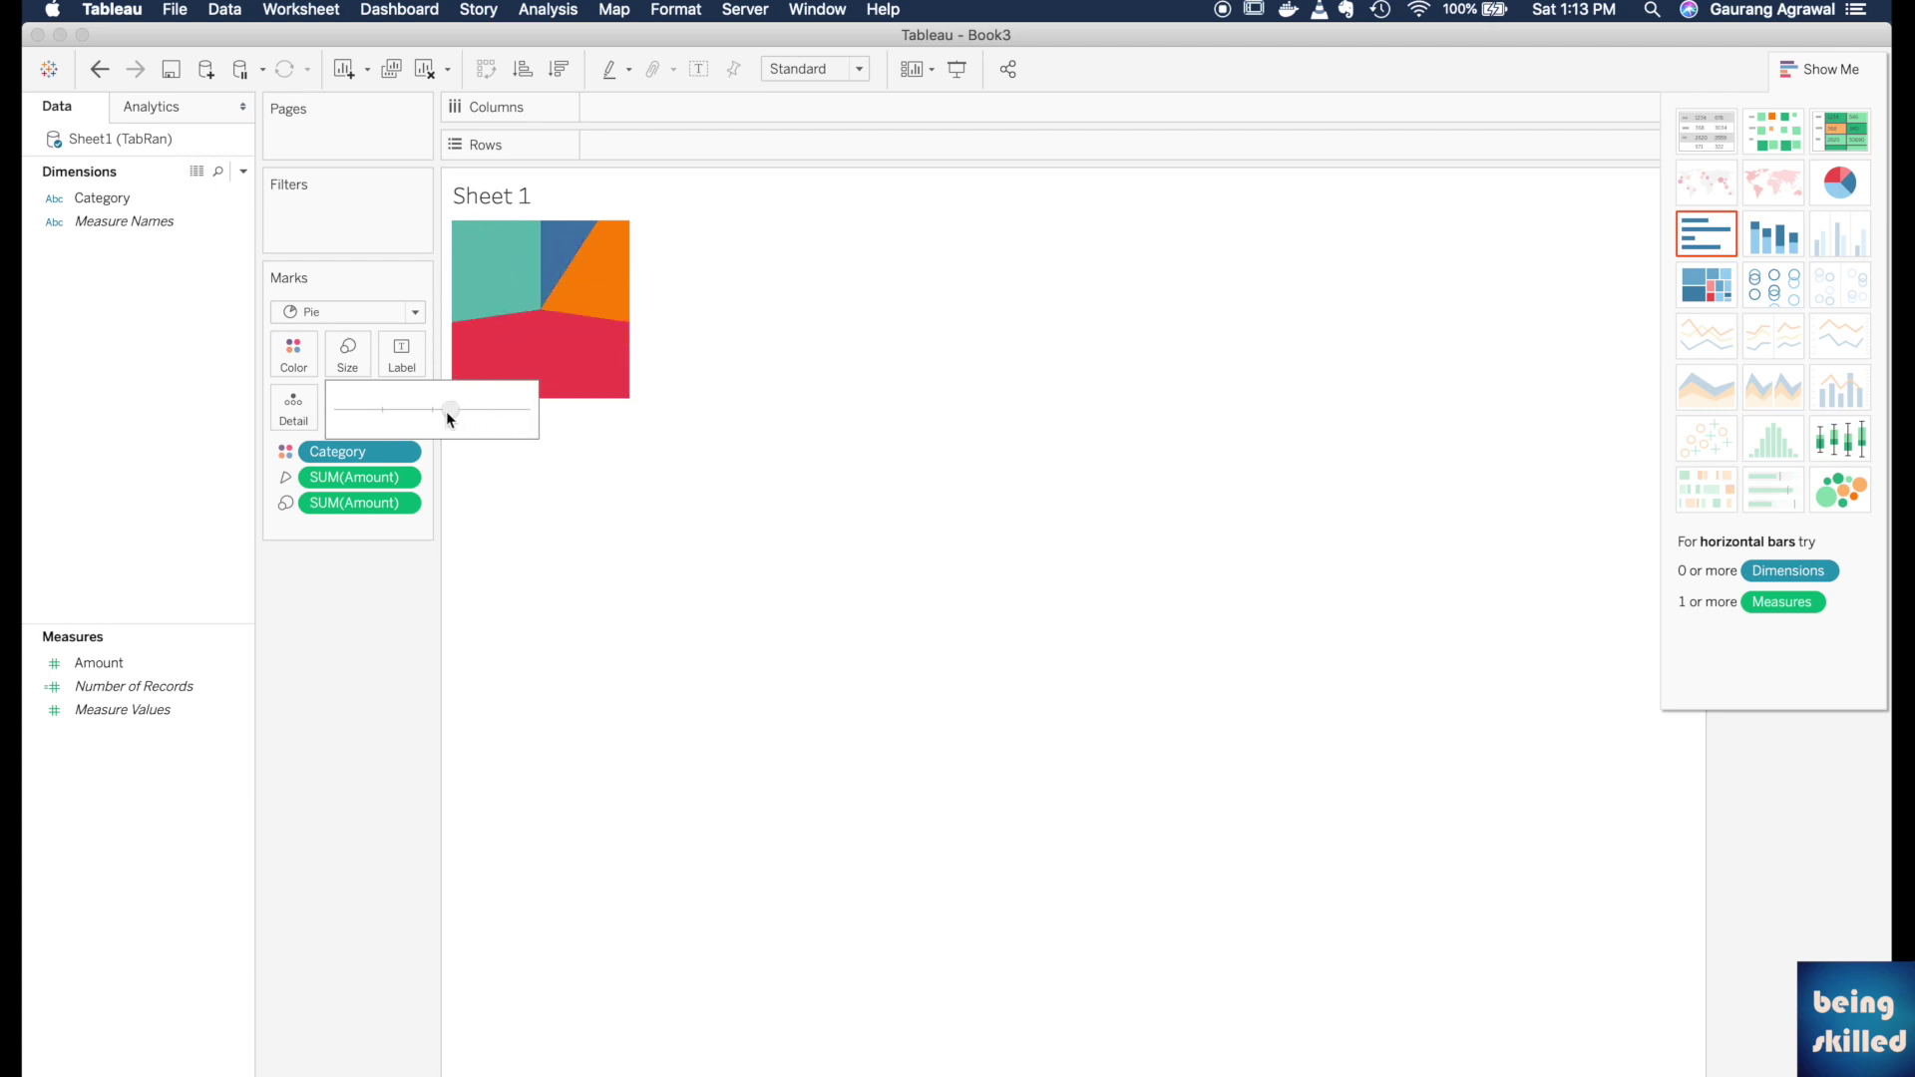
click(701, 419)
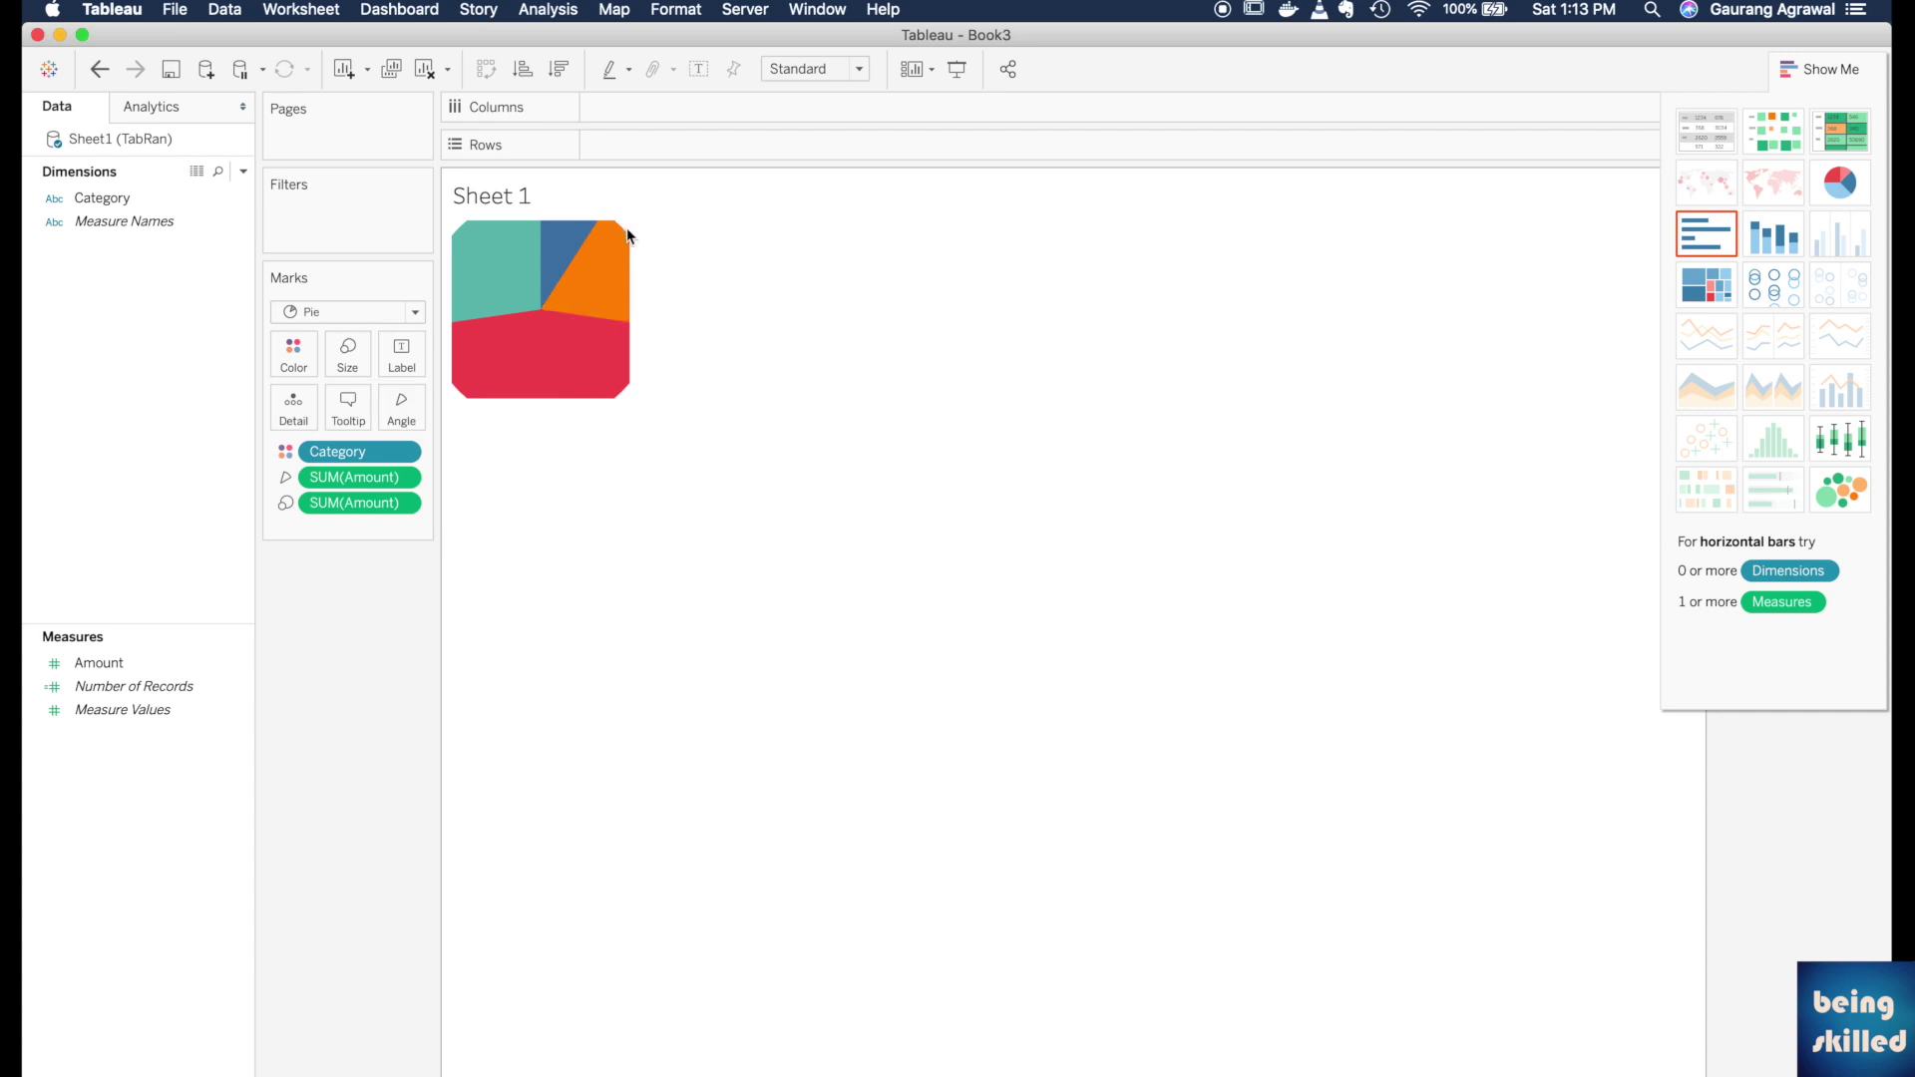
mouse_move(606, 276)
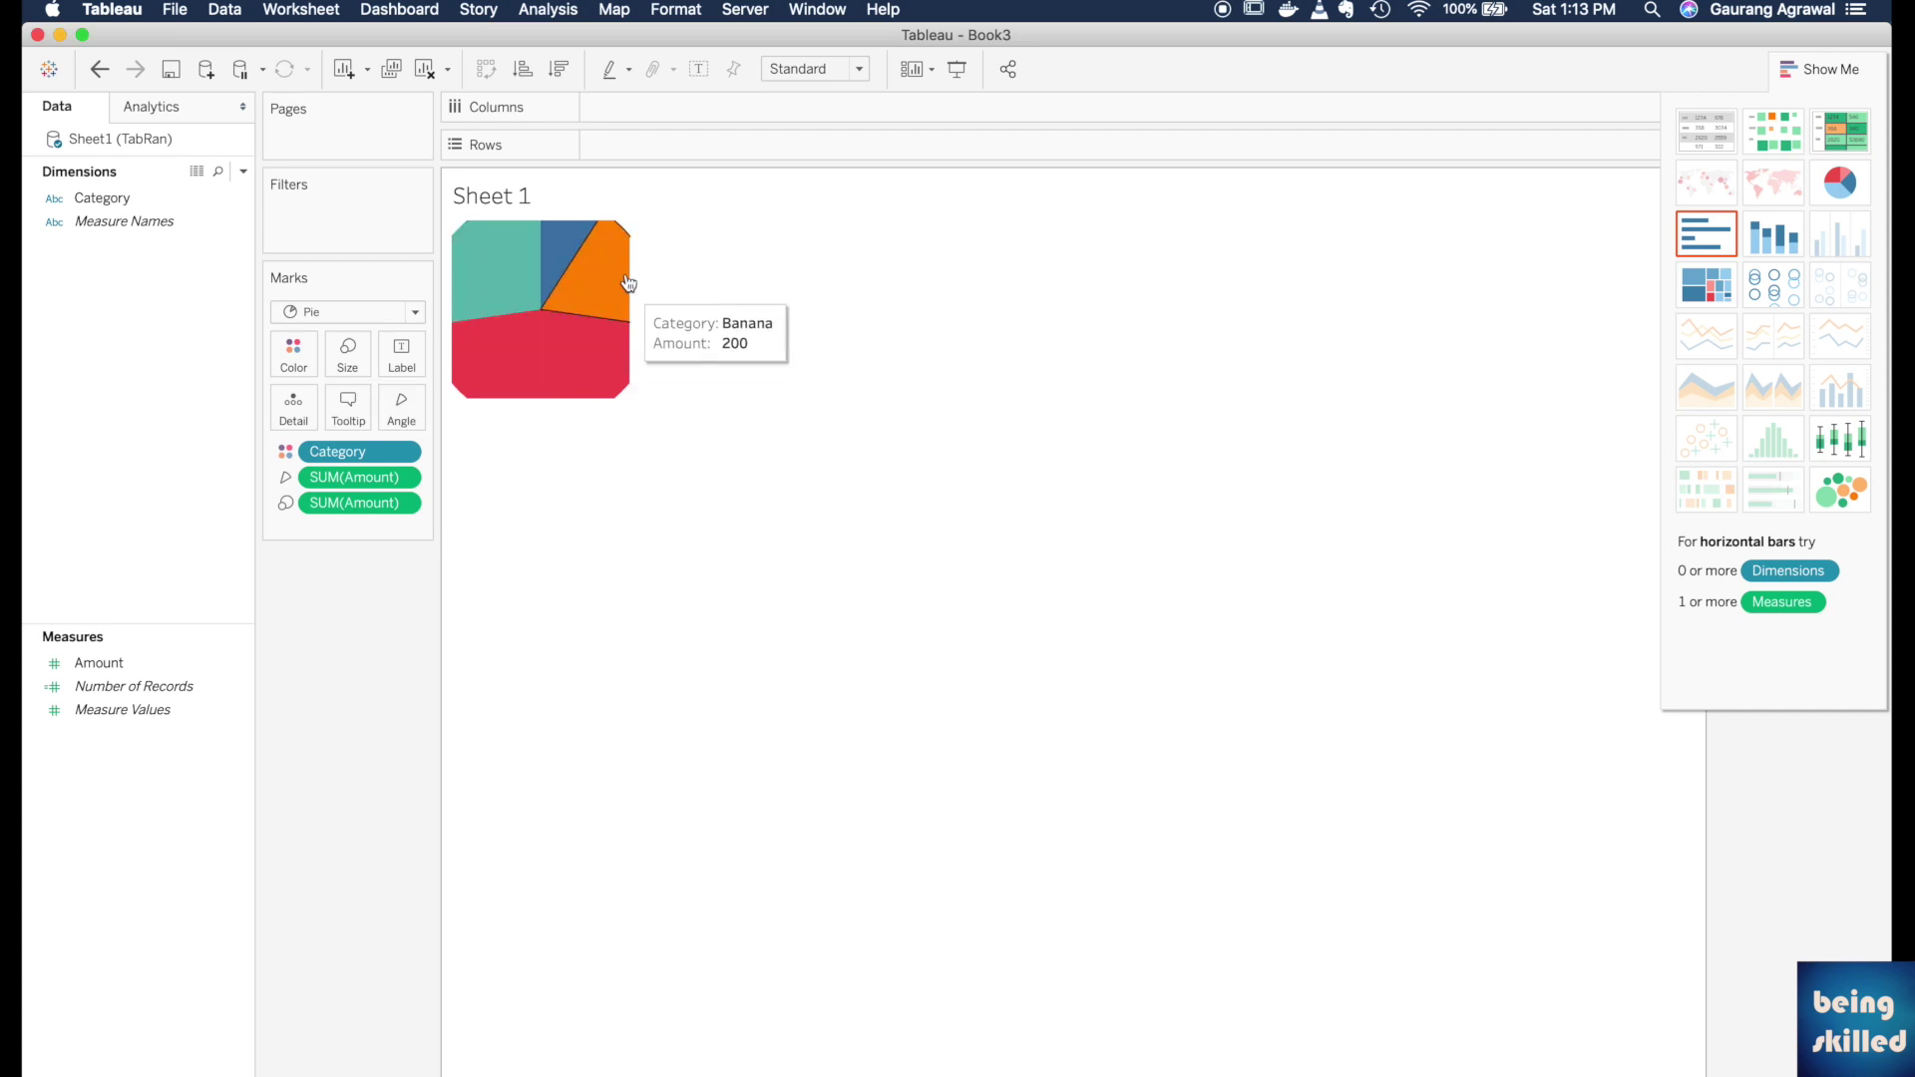
Reduce the pie's mark size until it is a full circle, then nudge it slightly larger.
click(349, 354)
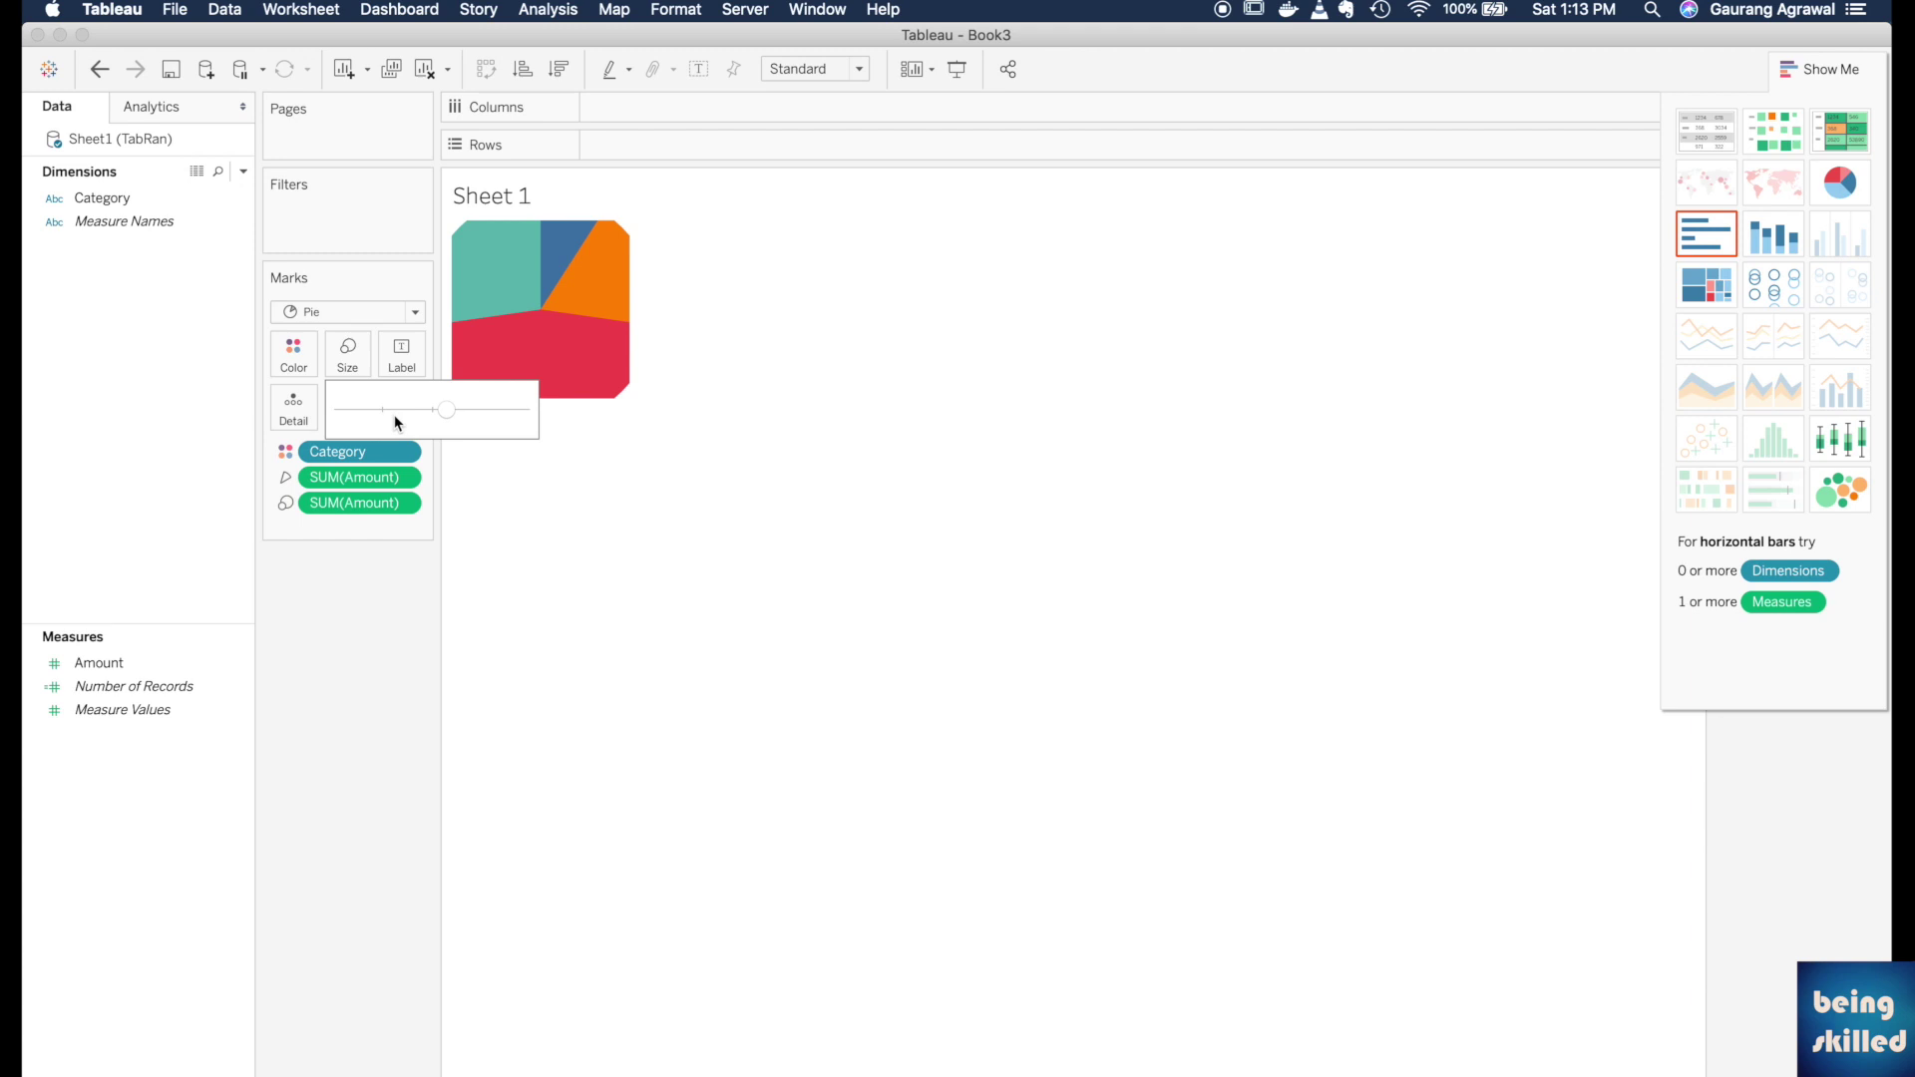
drag(444, 410, 419, 411)
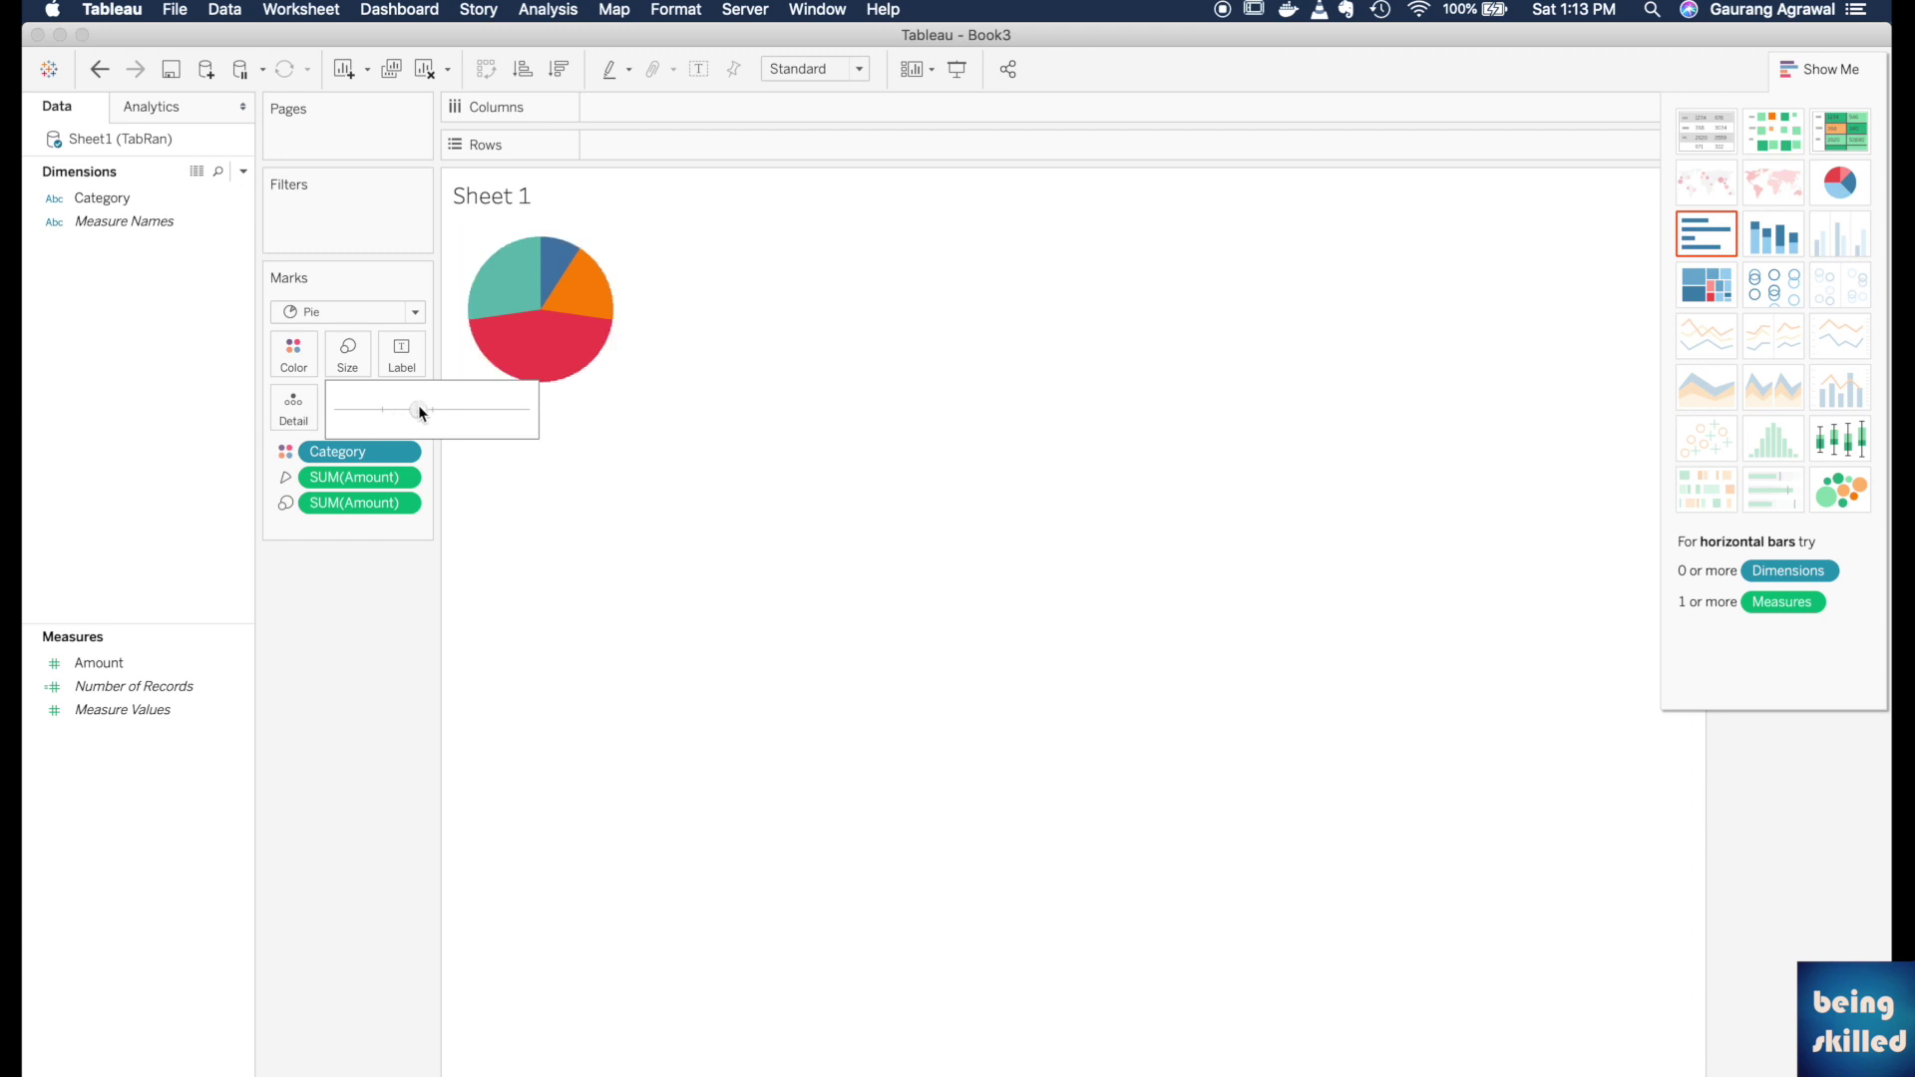
drag(421, 411, 434, 415)
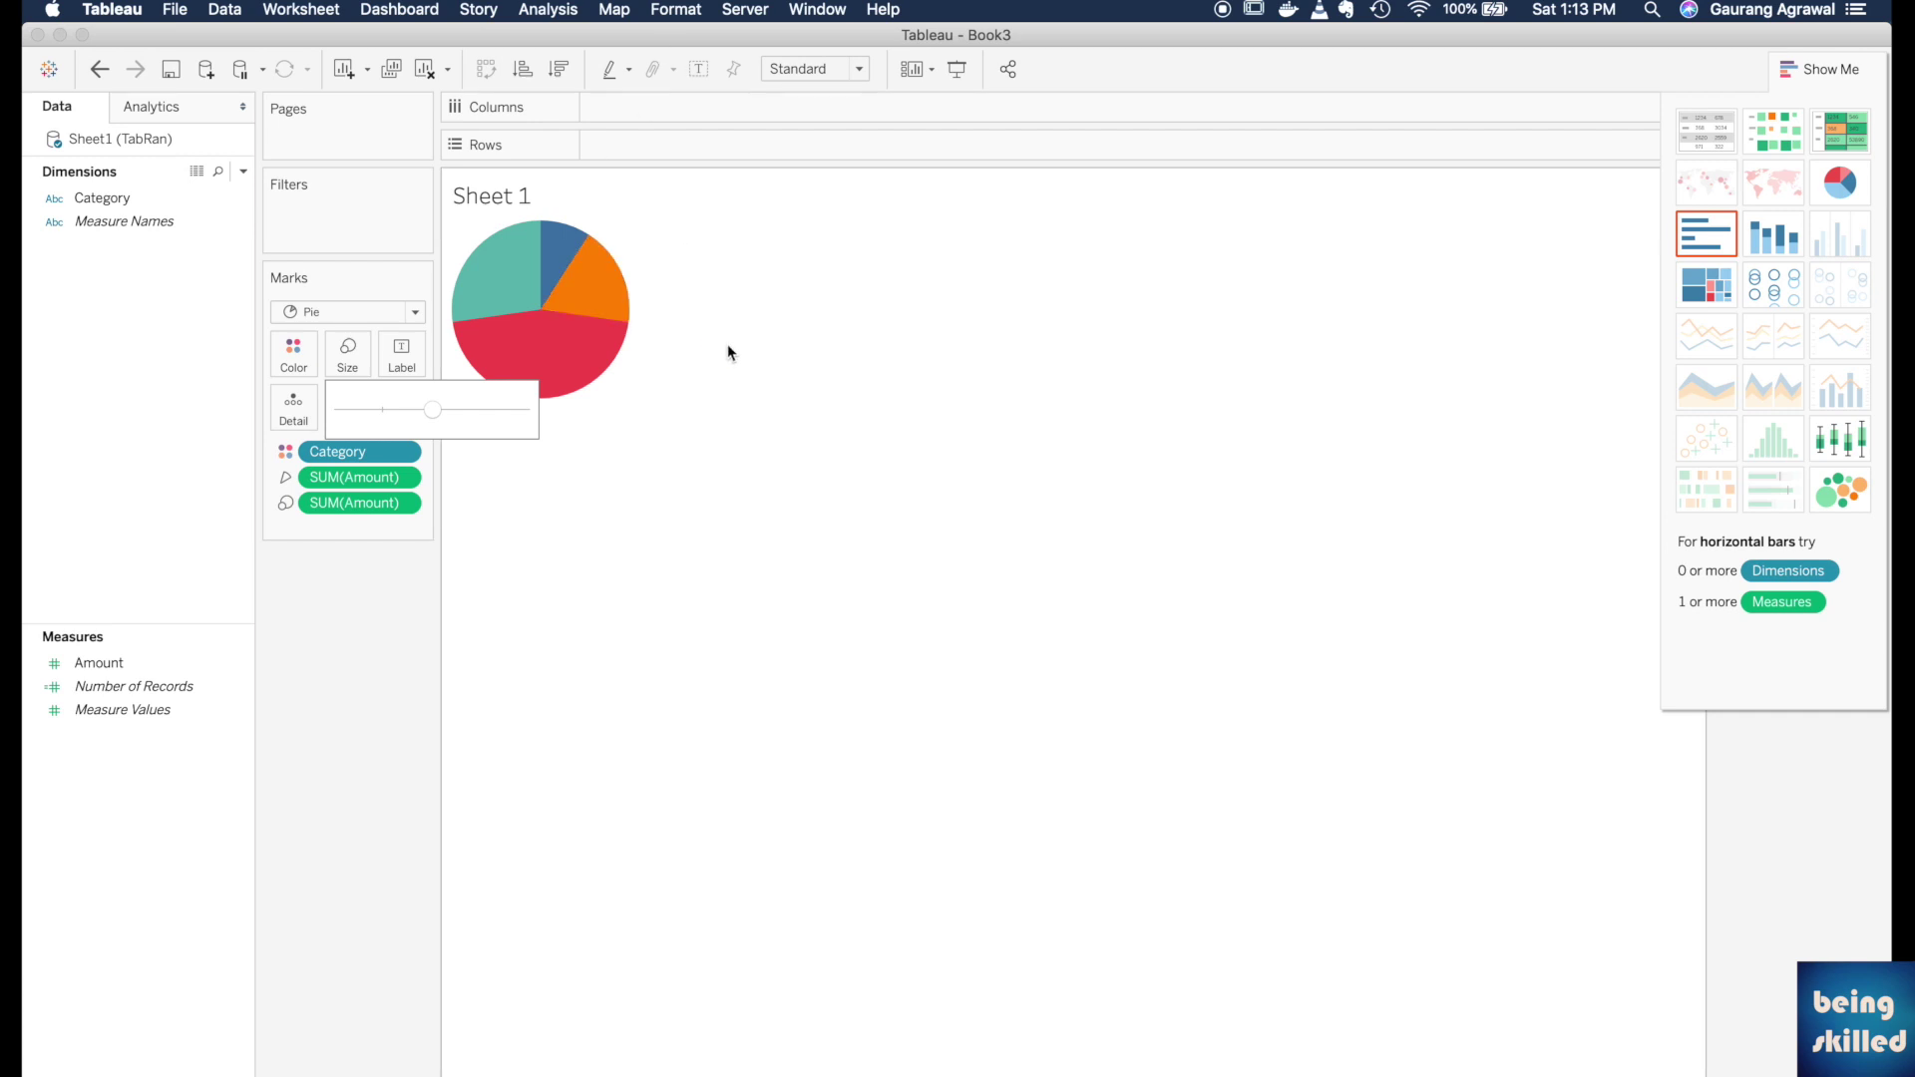
Make the view's cells bigger five times with Format > Cell Size > Bigger and its shortcut.
click(681, 9)
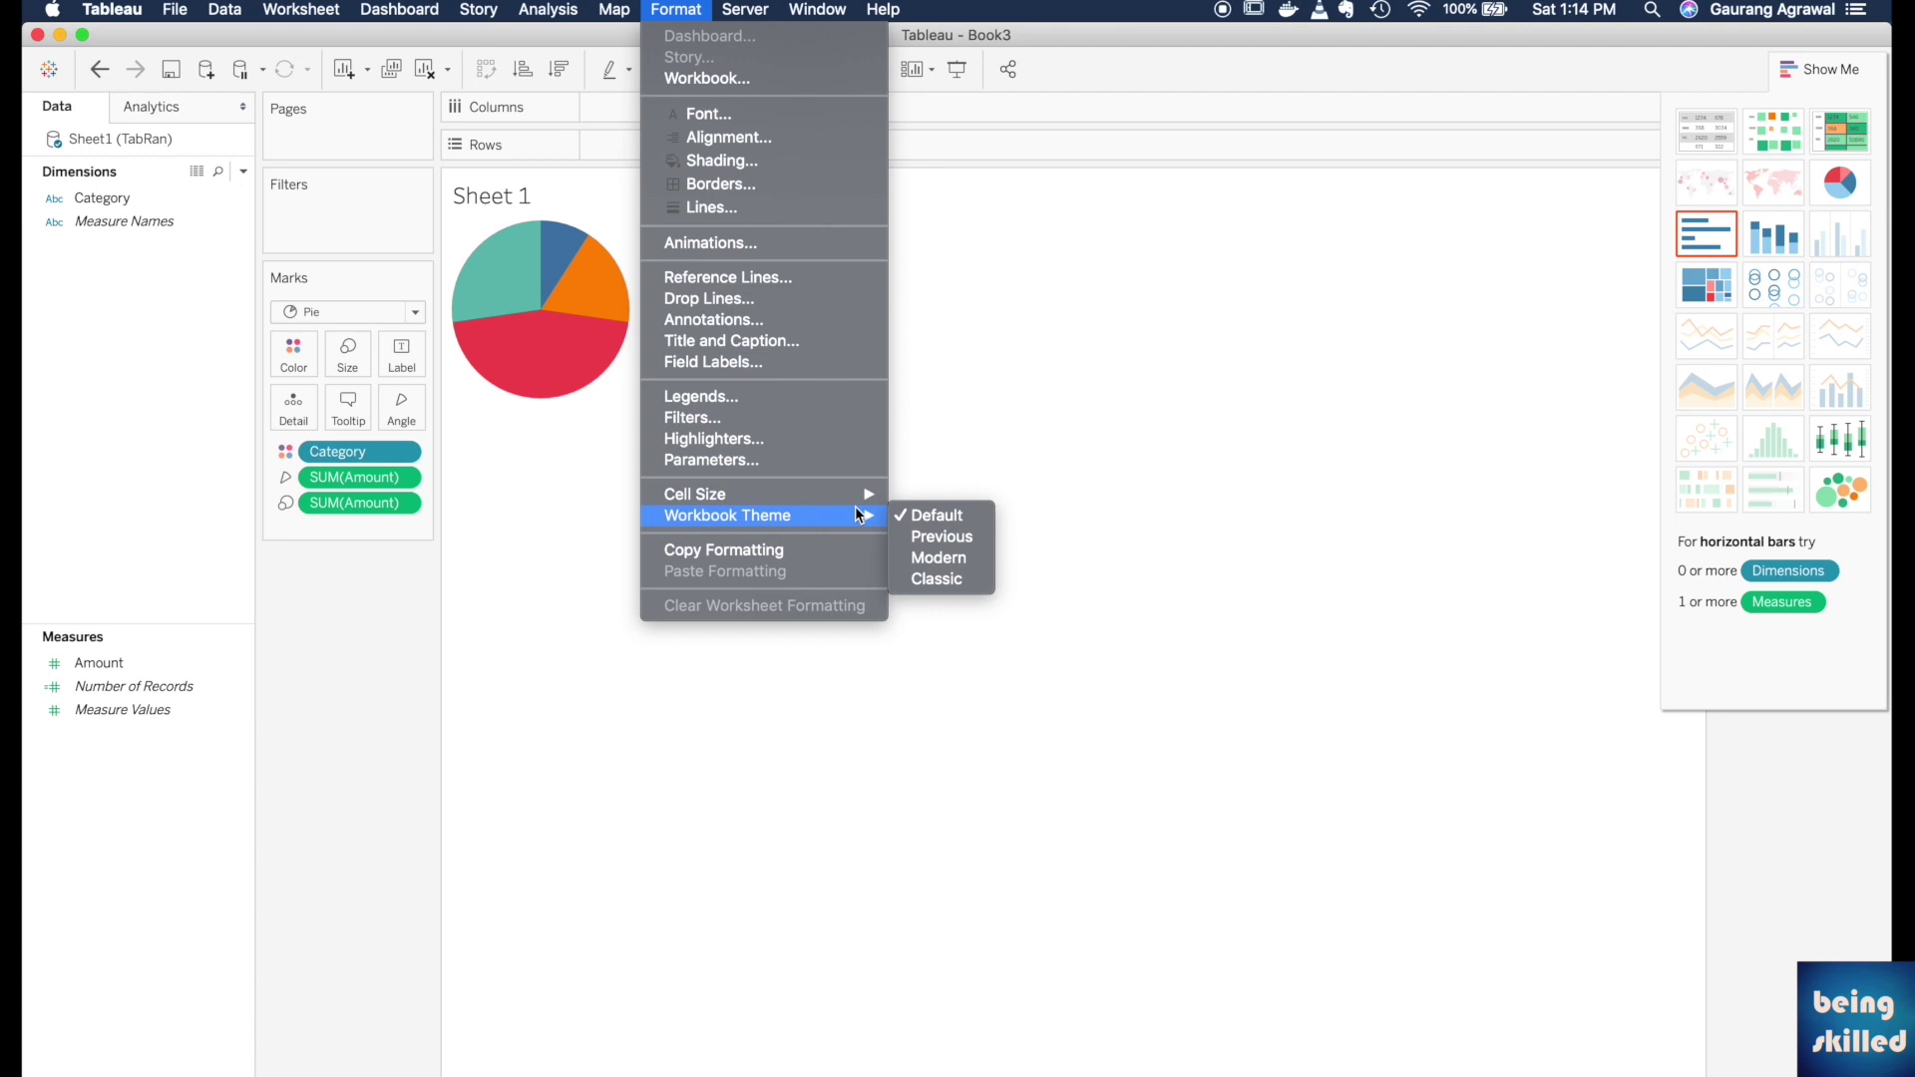
mouse_move(695, 494)
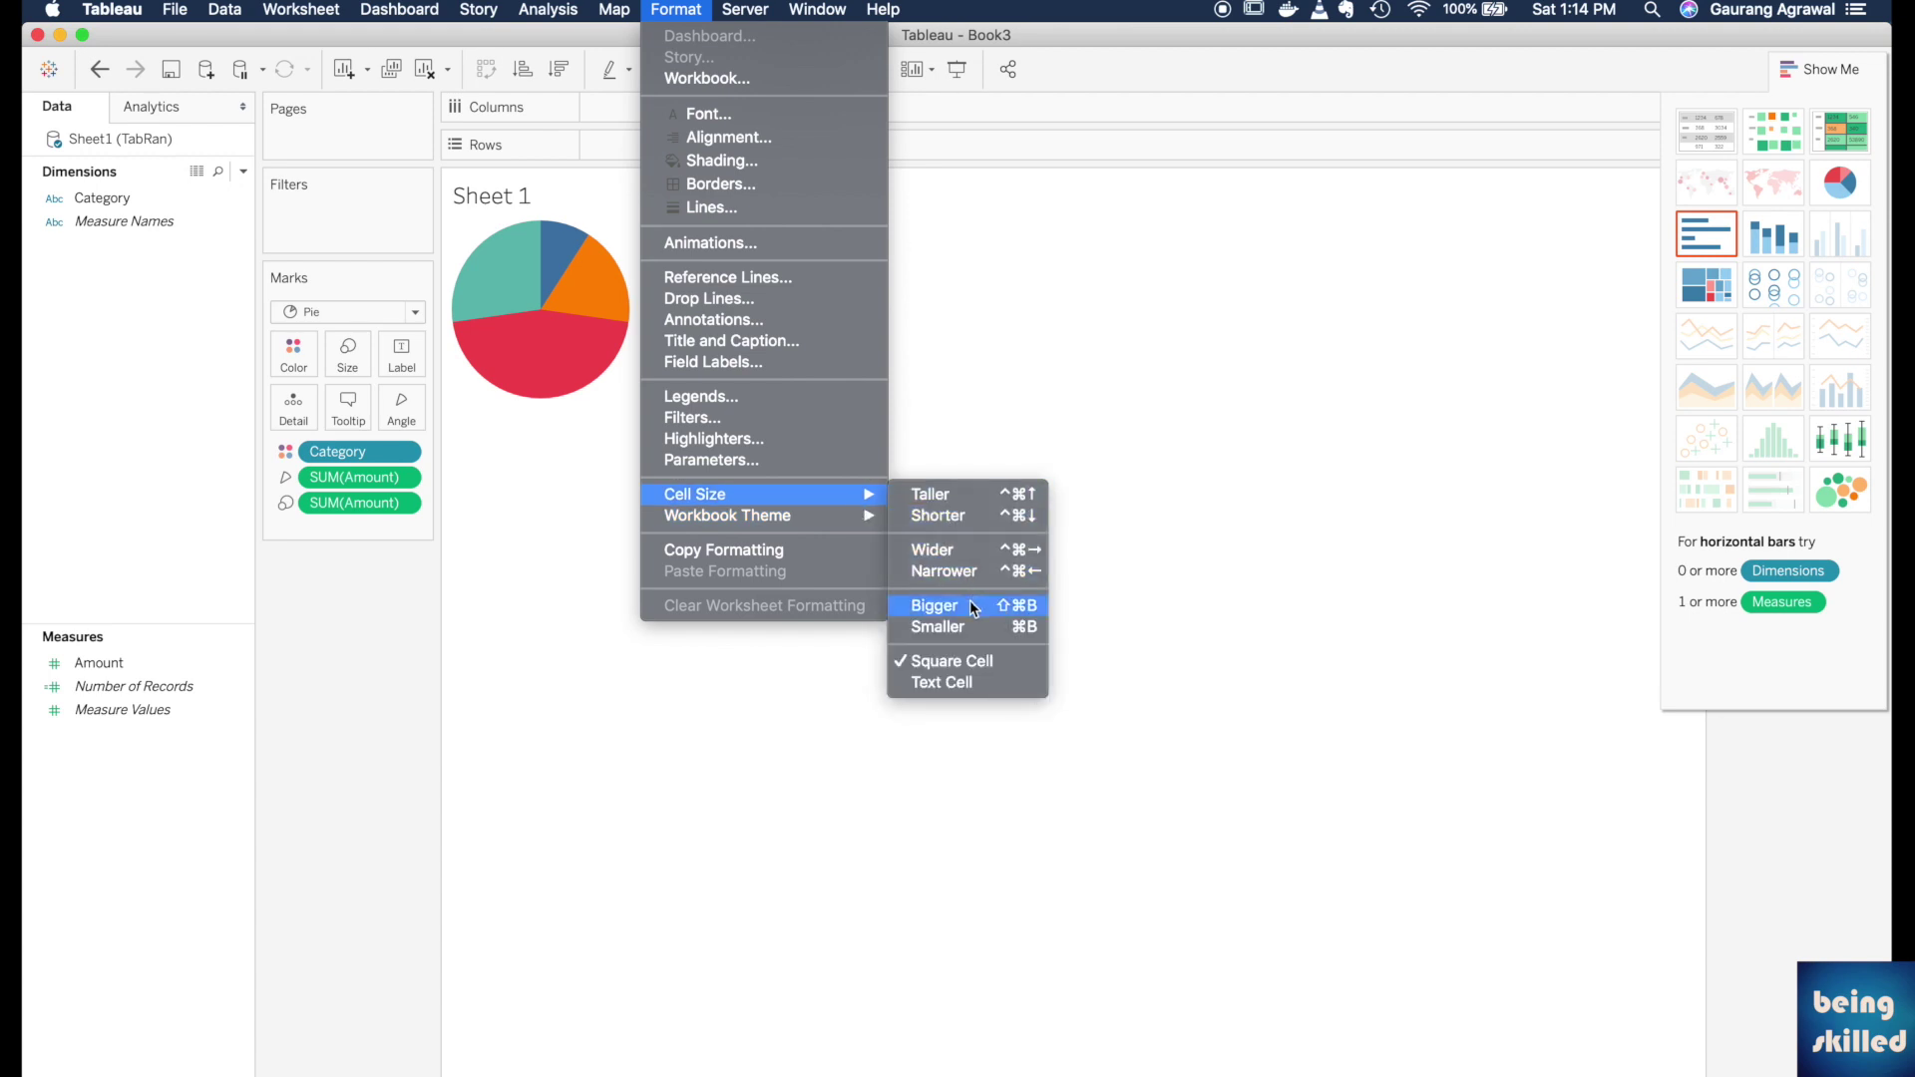
click(969, 604)
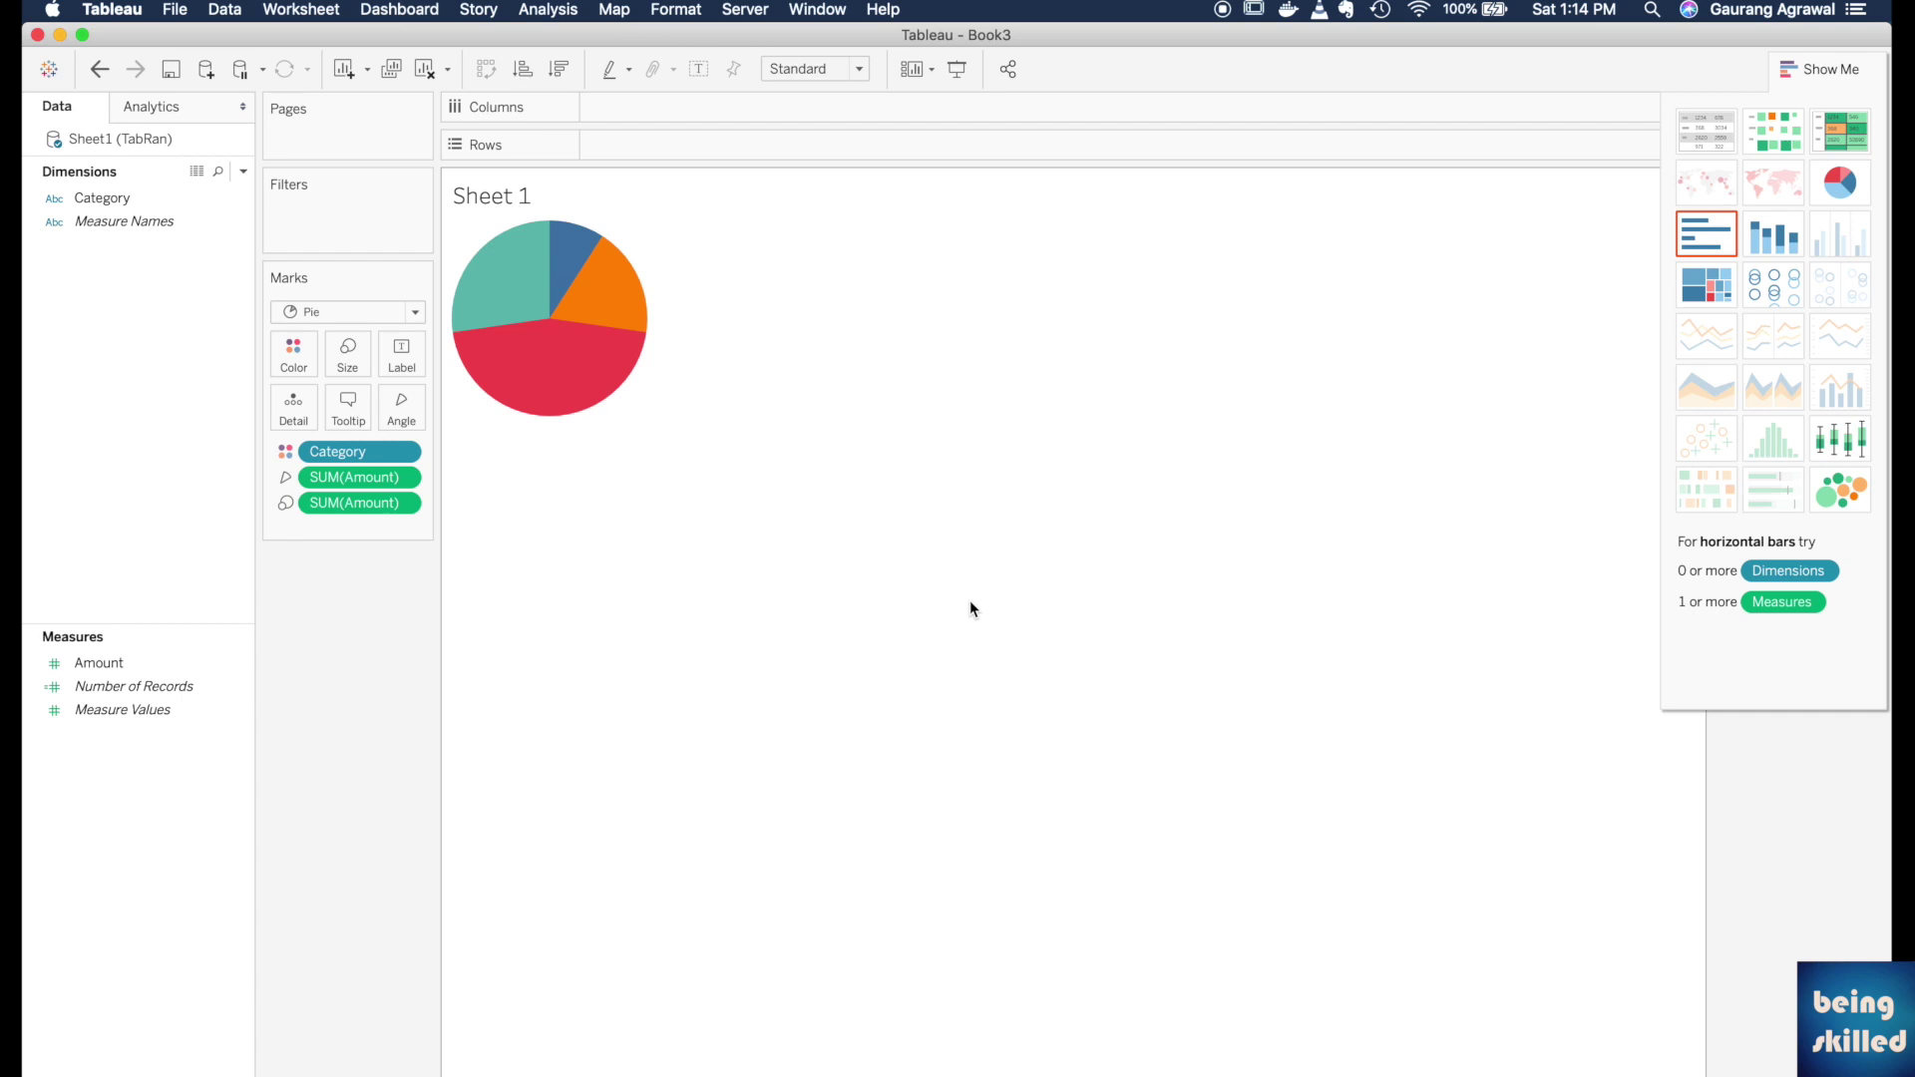
key(super+b)
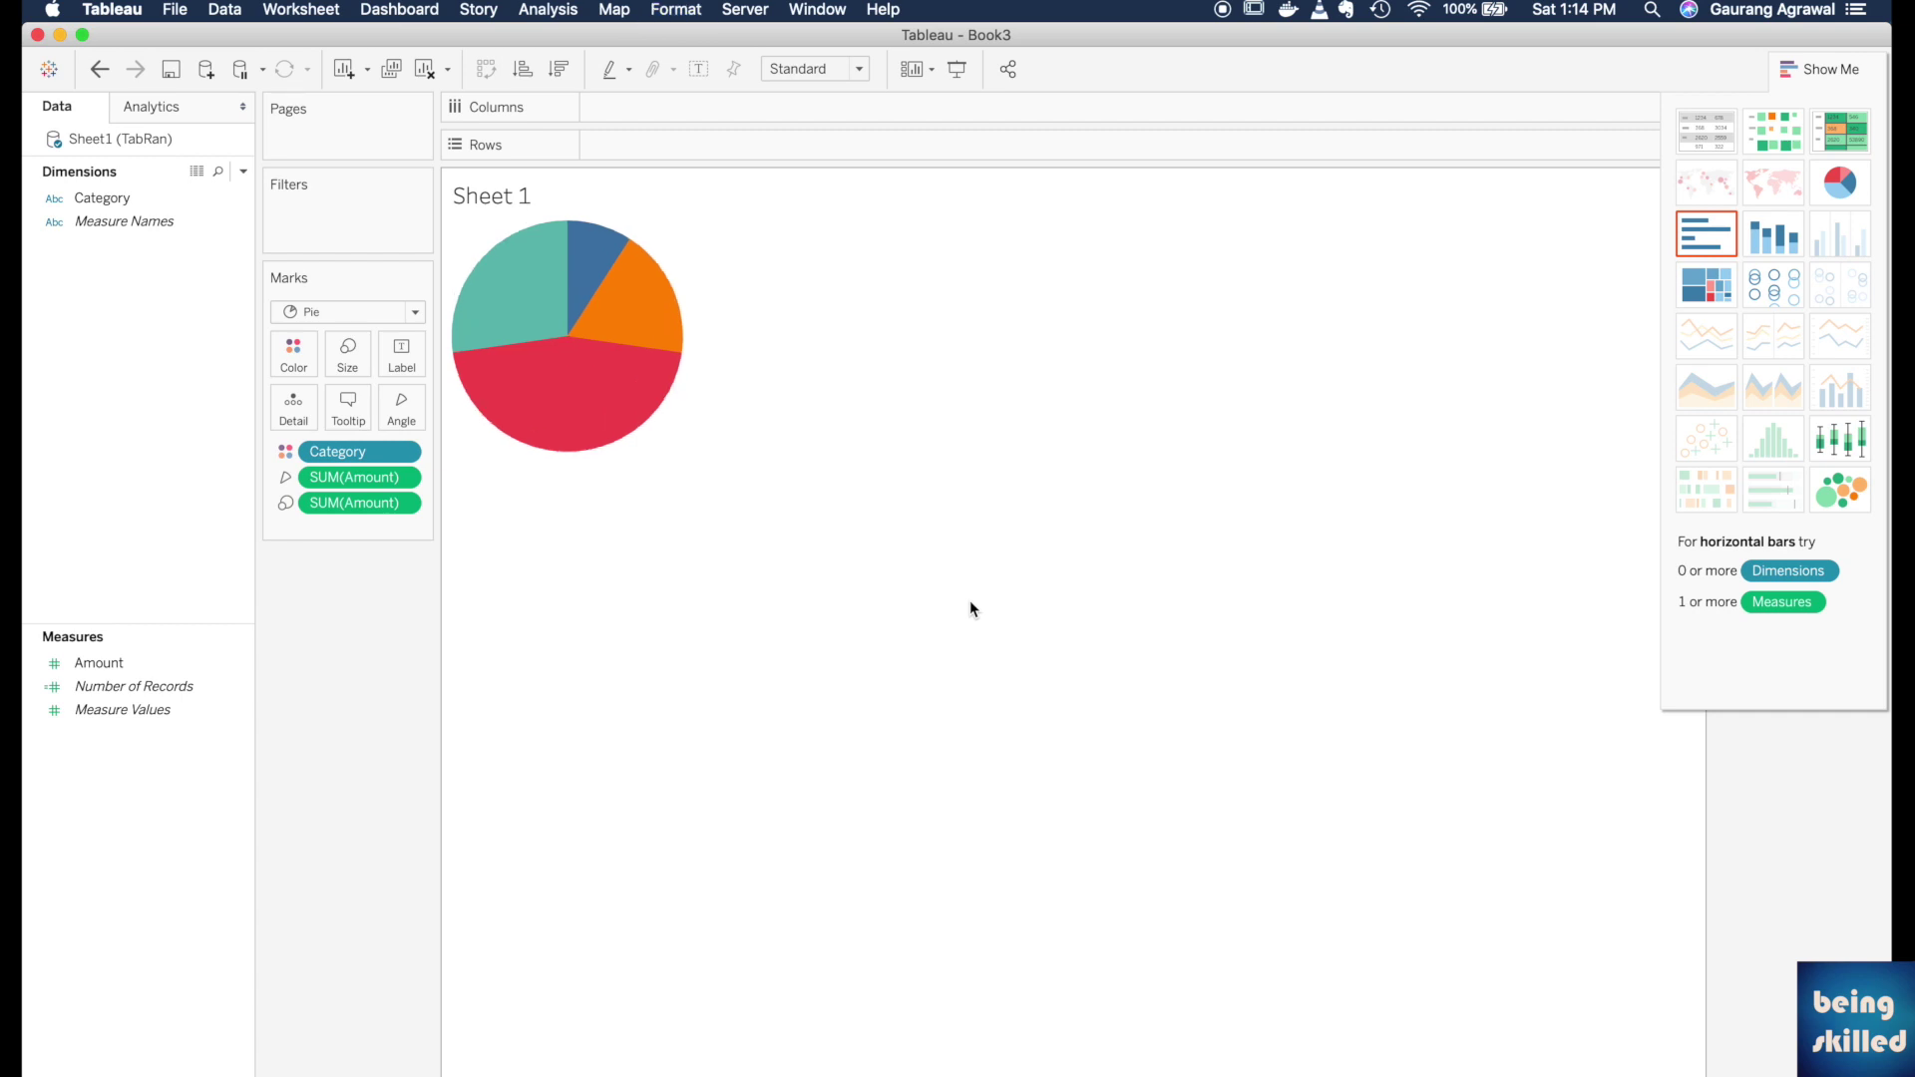
key(super+b)
key(super+b)
key(super+b)
key(super+b)
key(super+b)
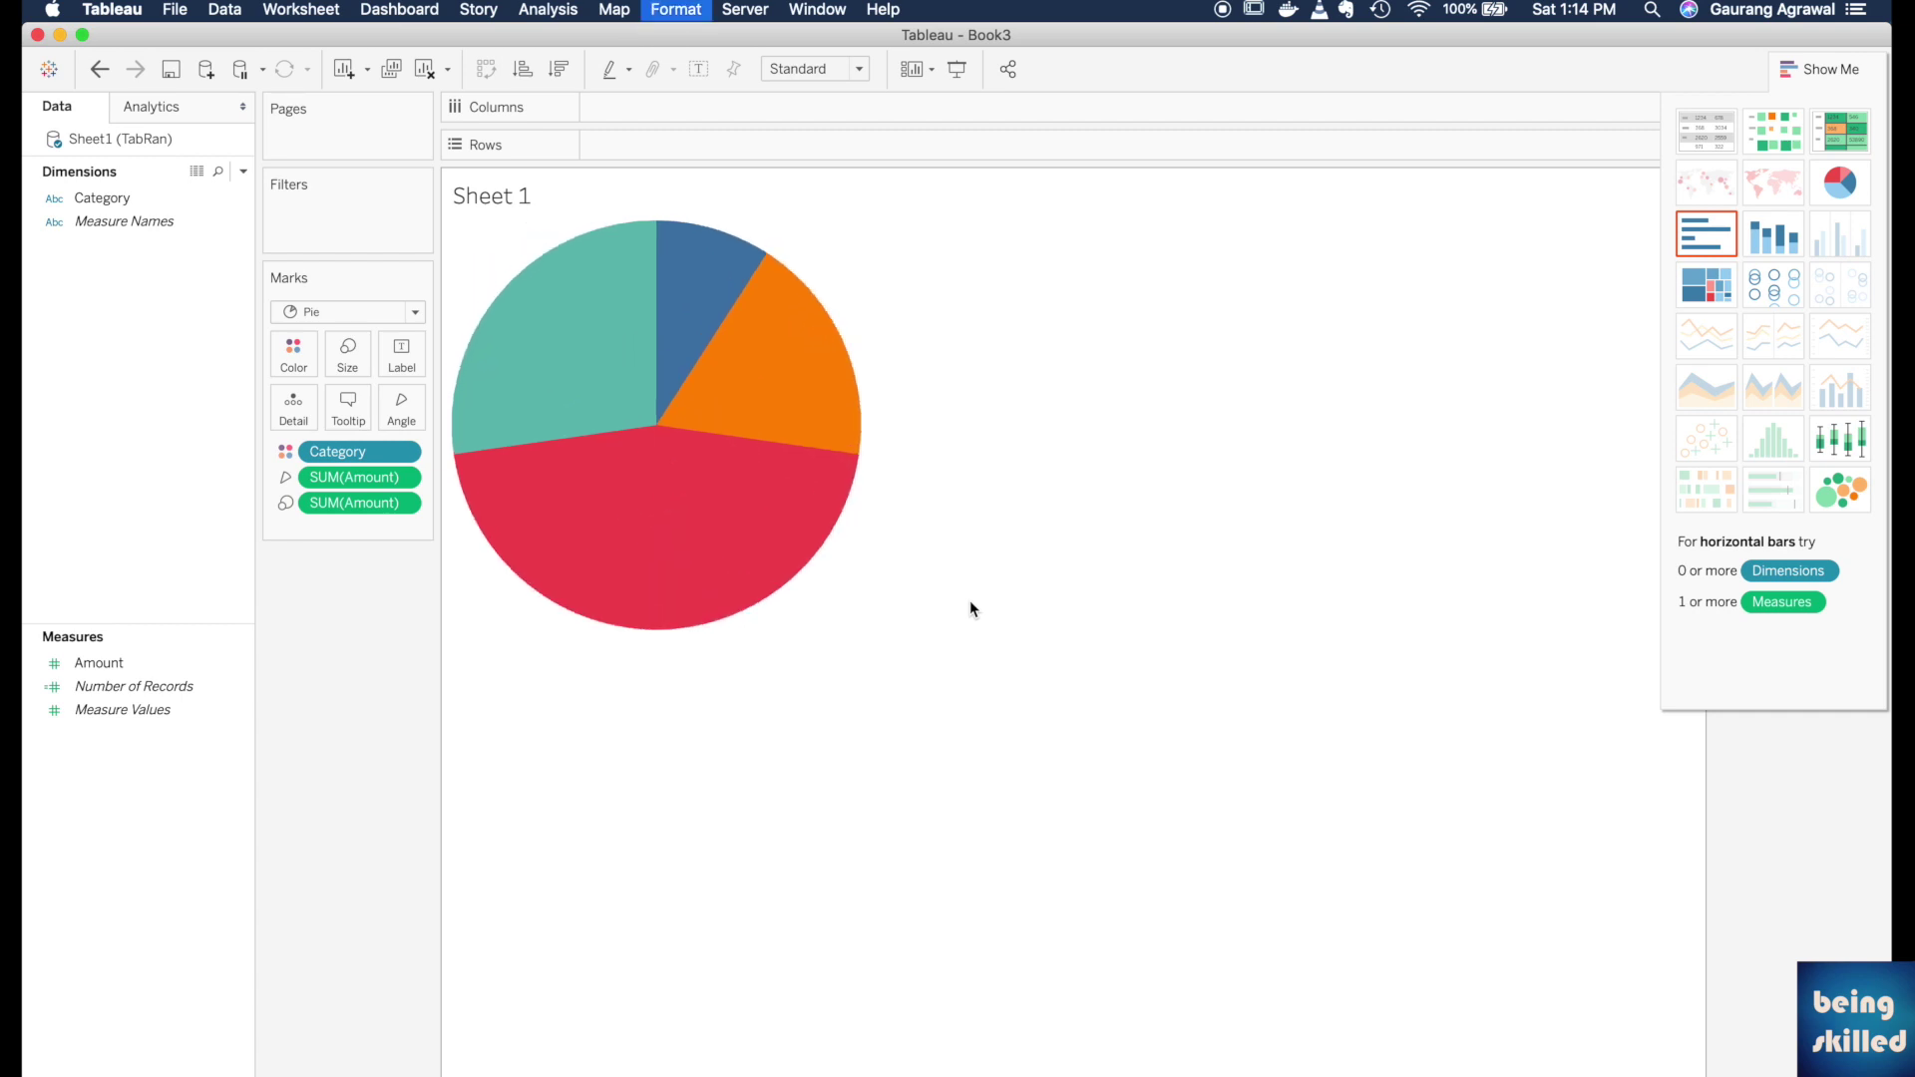
key(super+b)
key(super+b)
key(super+b)
key(super+b)
key(super+b)
click(676, 9)
mouse_move(727, 515)
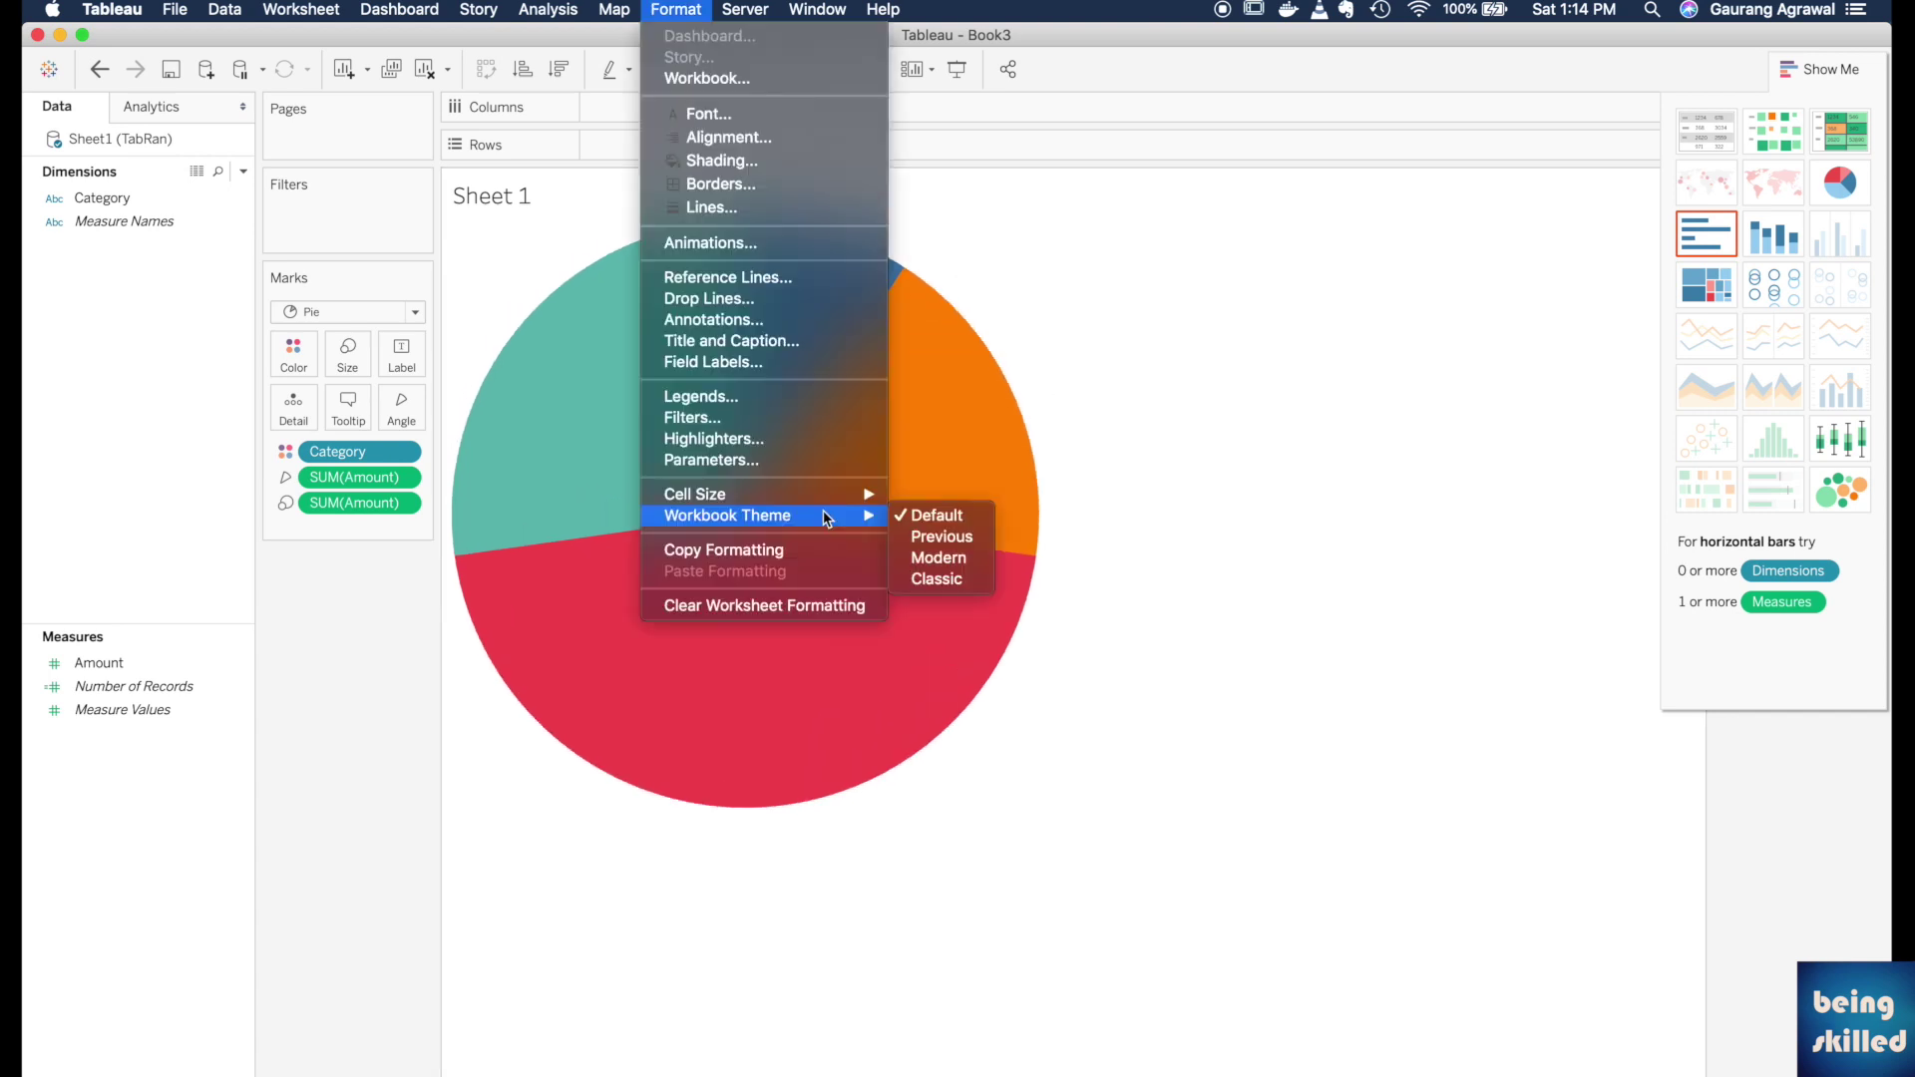
click(969, 606)
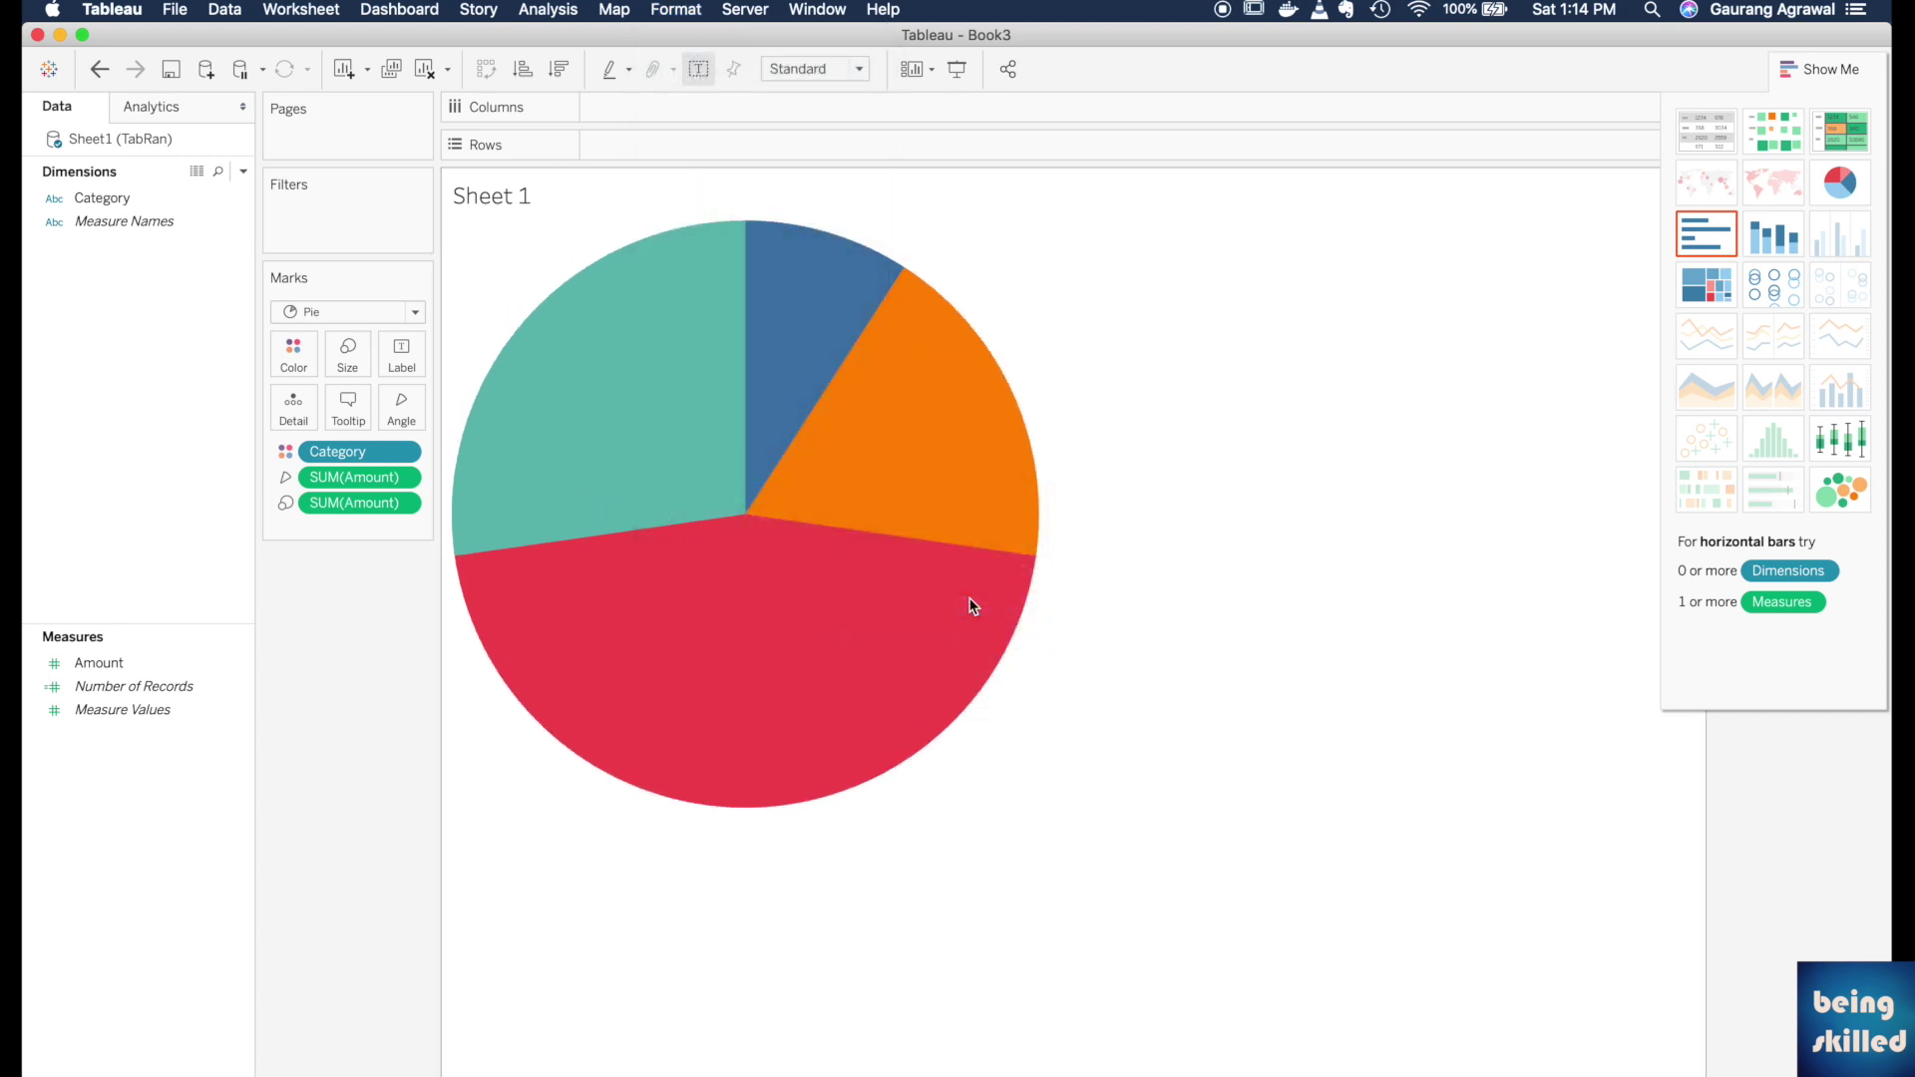
Increase the pie's mark size until it is clipped into a square.
click(342, 347)
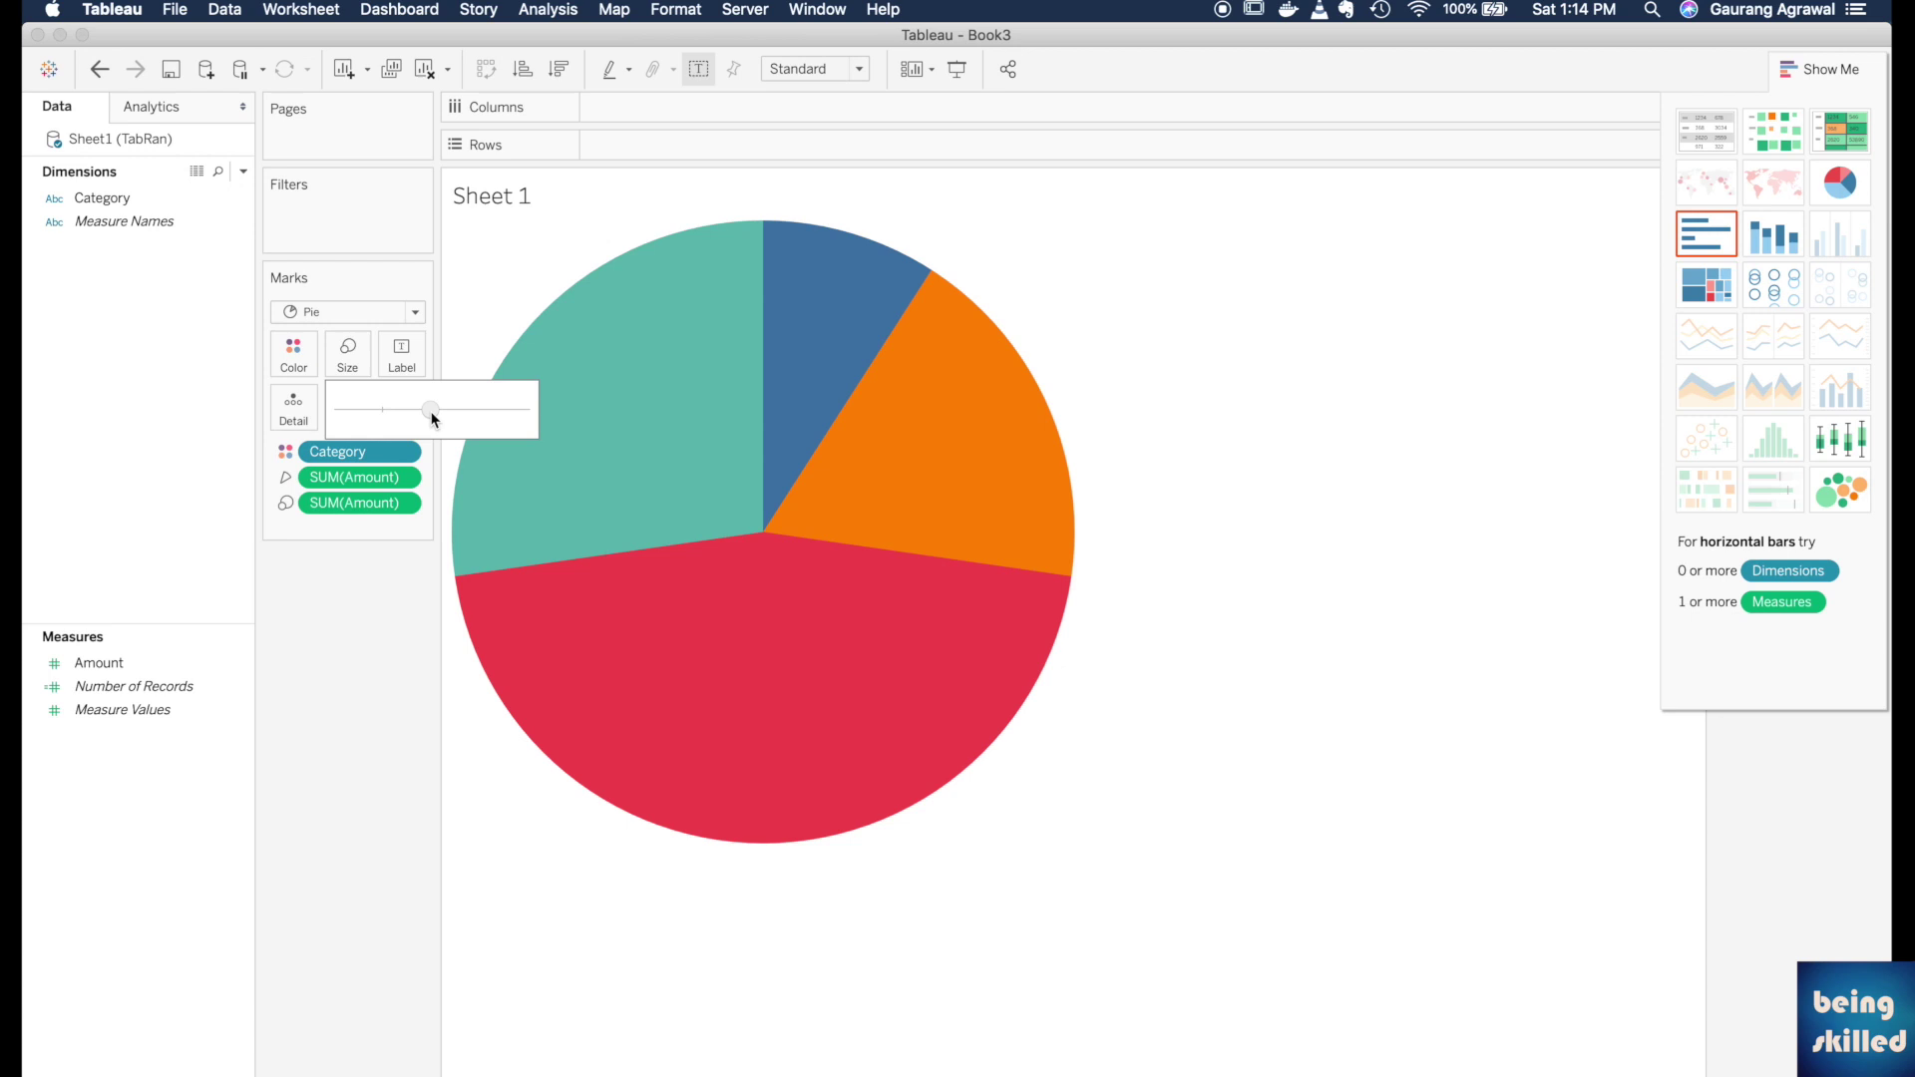
mouse_move(433, 410)
mouse_down()
mouse_move(455, 411)
mouse_move(420, 417)
mouse_up()
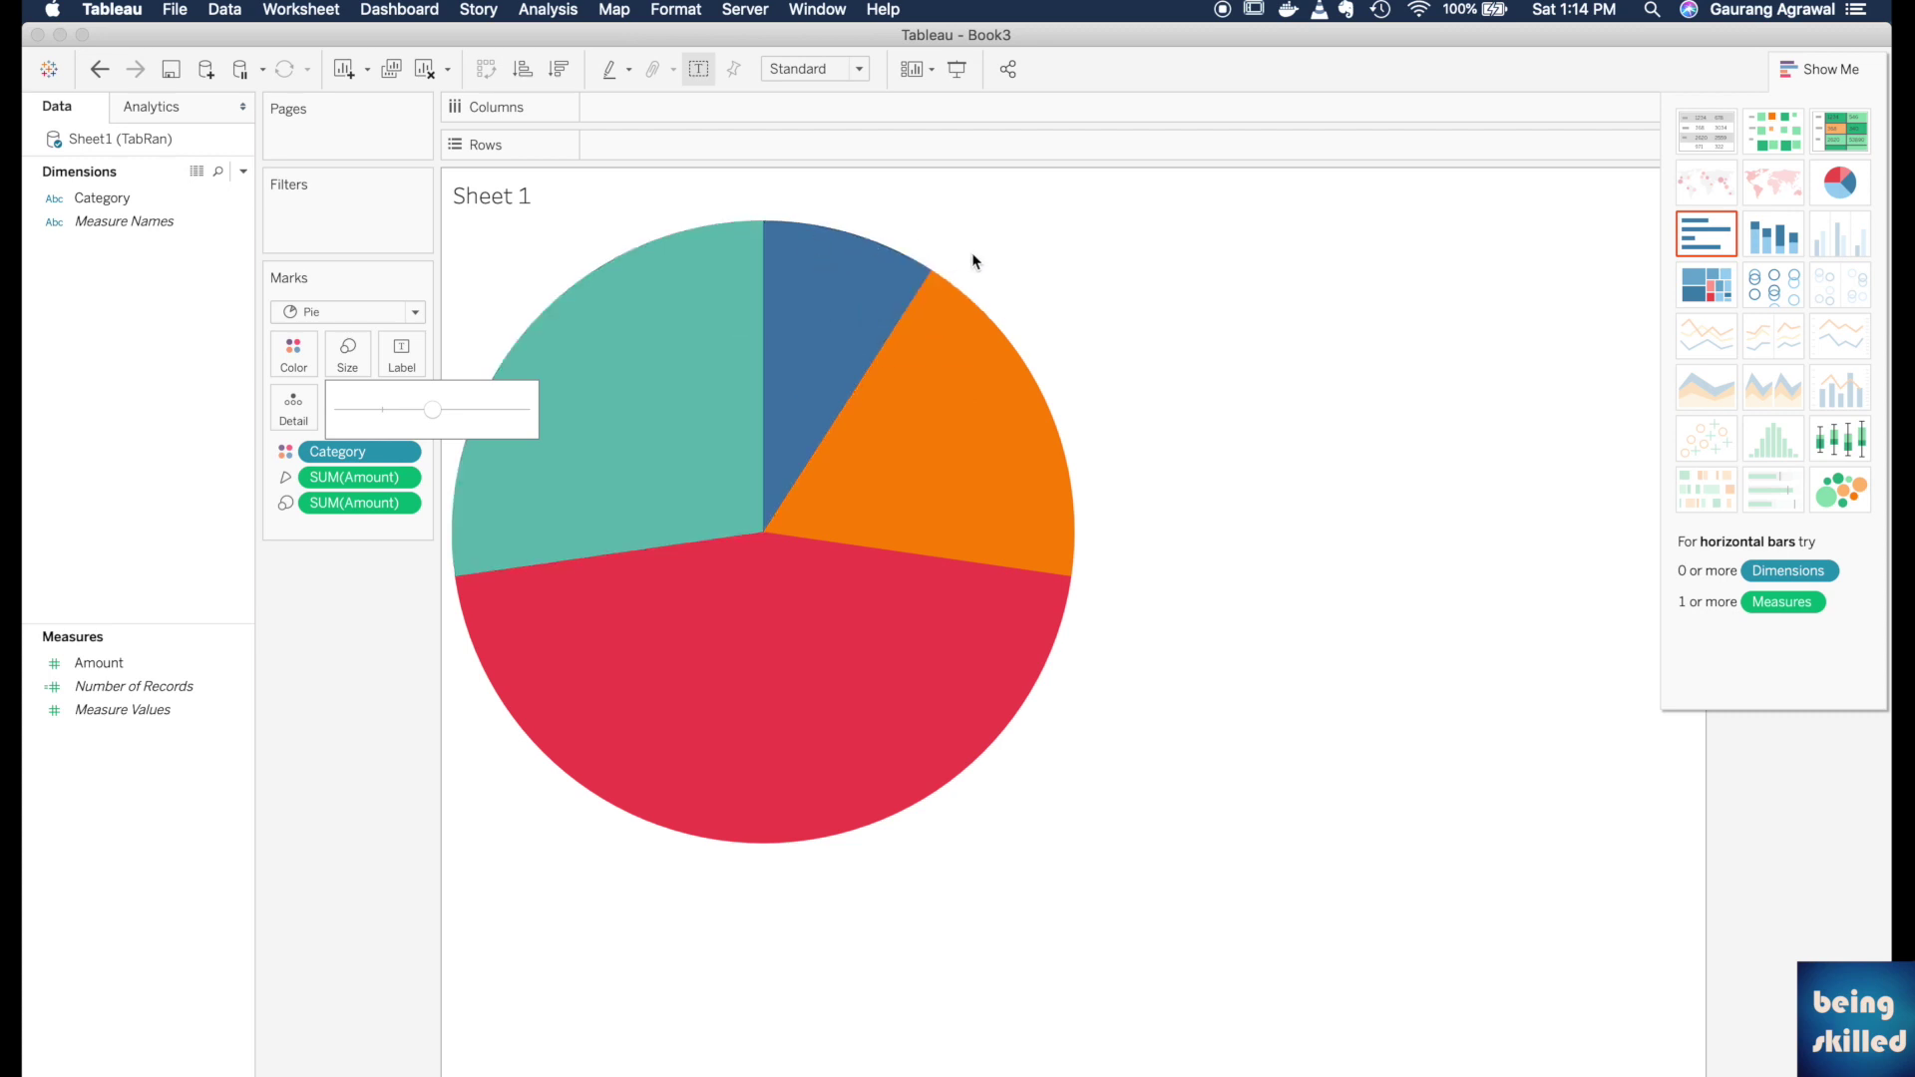
click(990, 844)
Shrink the pie's mark size, then grow it much larger past the cell edges.
click(347, 355)
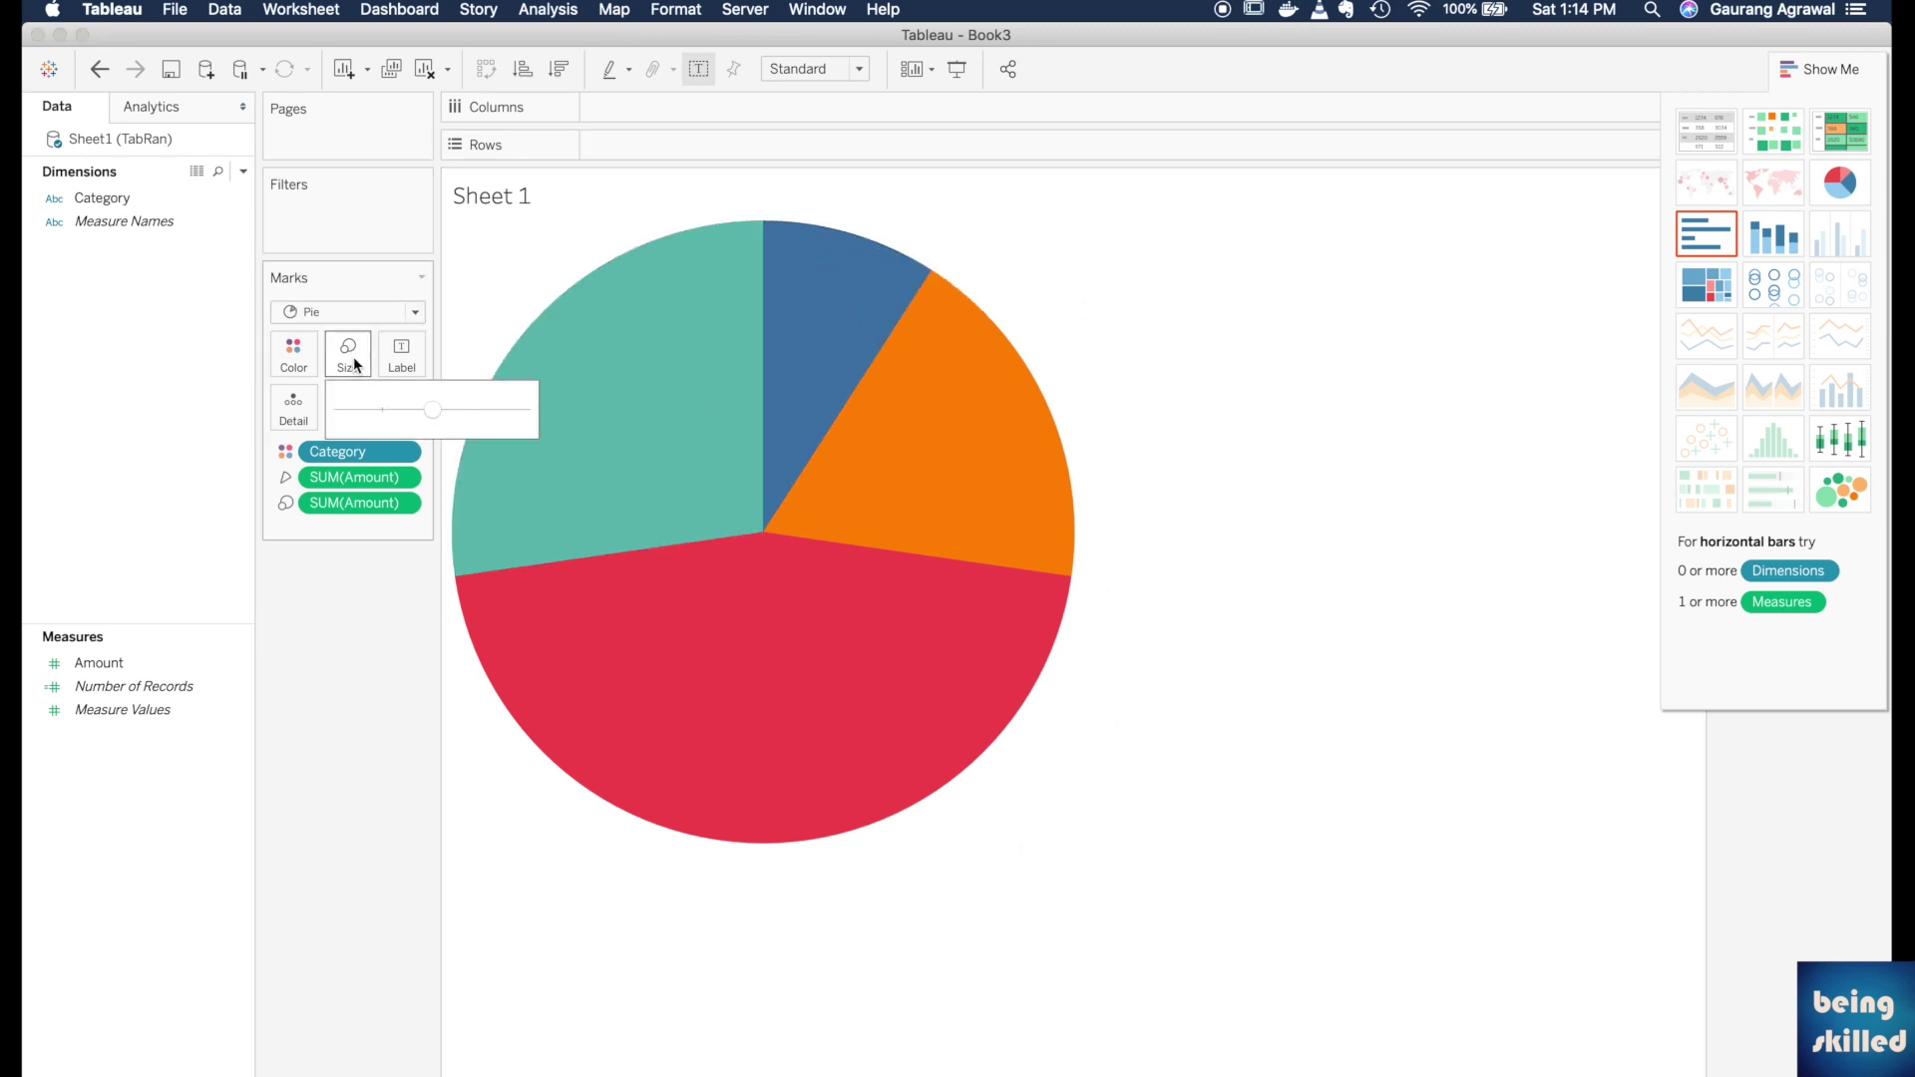
drag(425, 413, 389, 414)
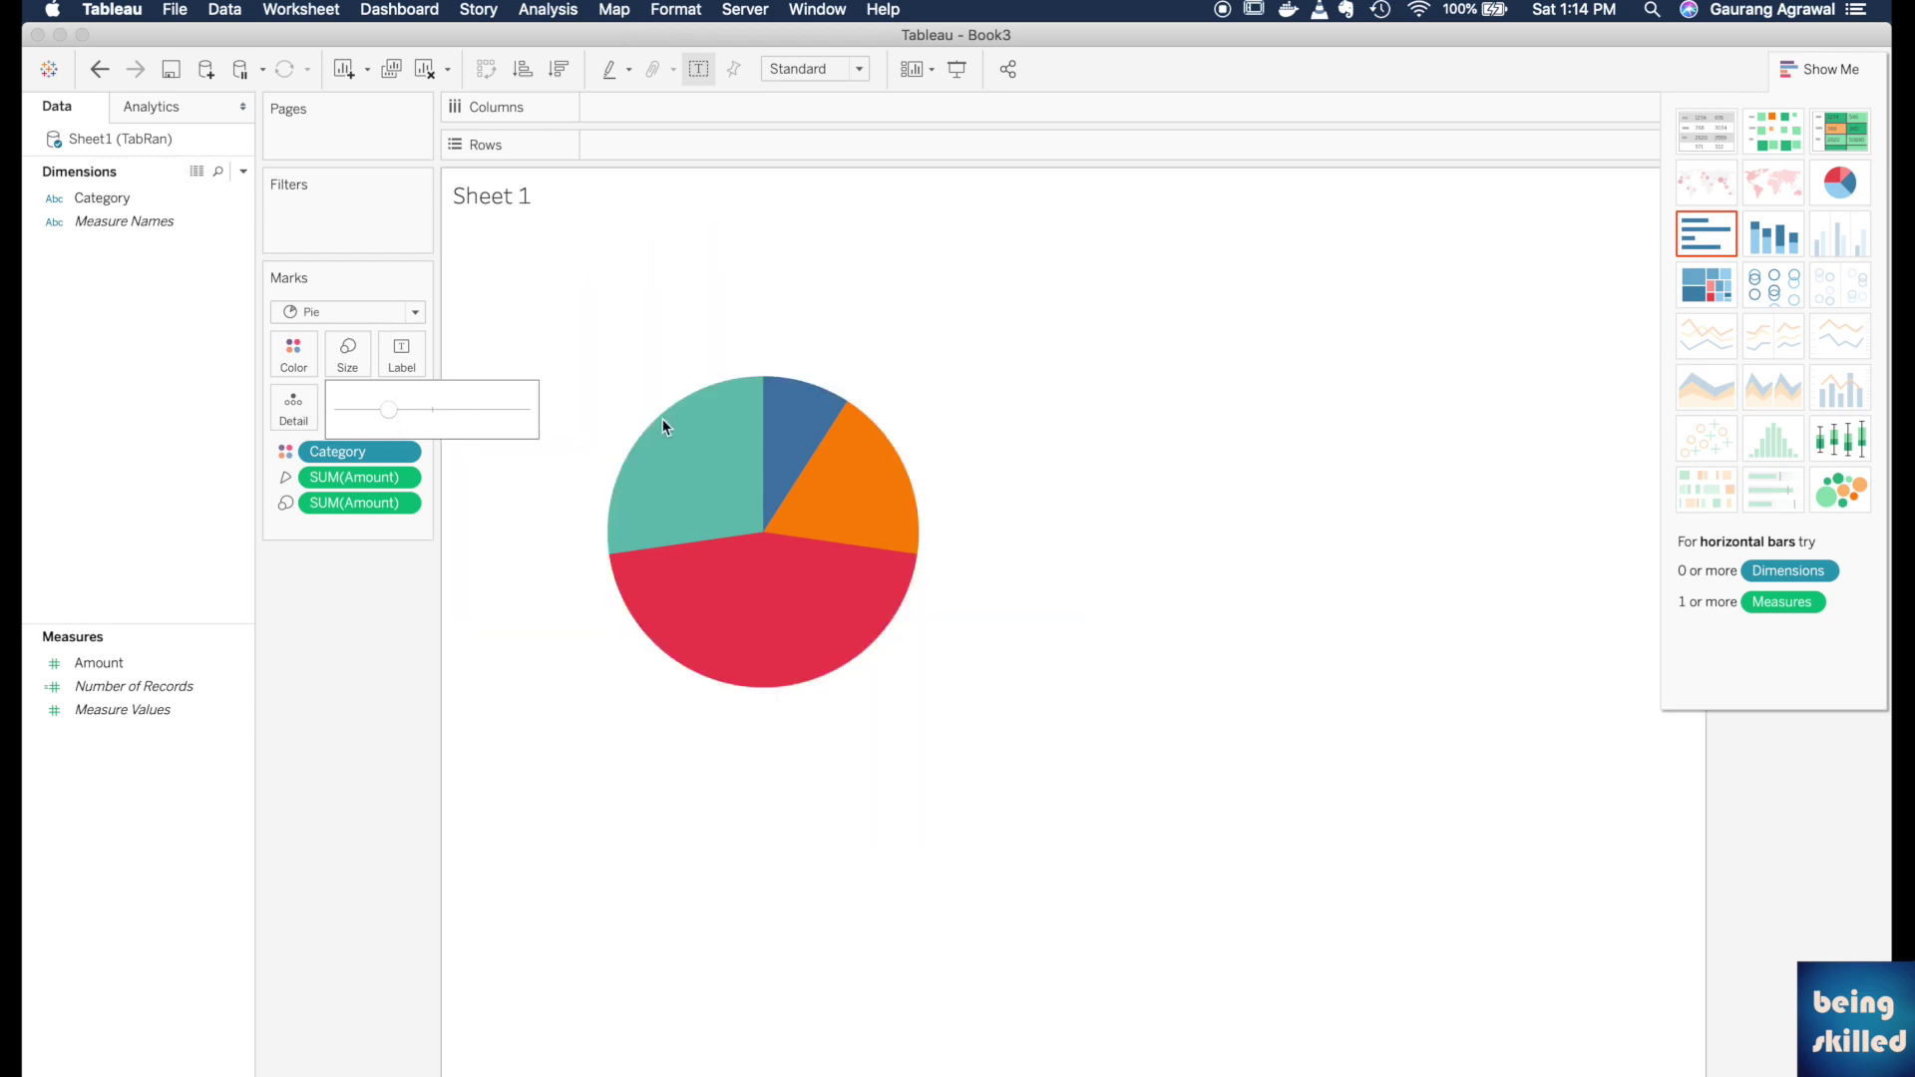
click(613, 335)
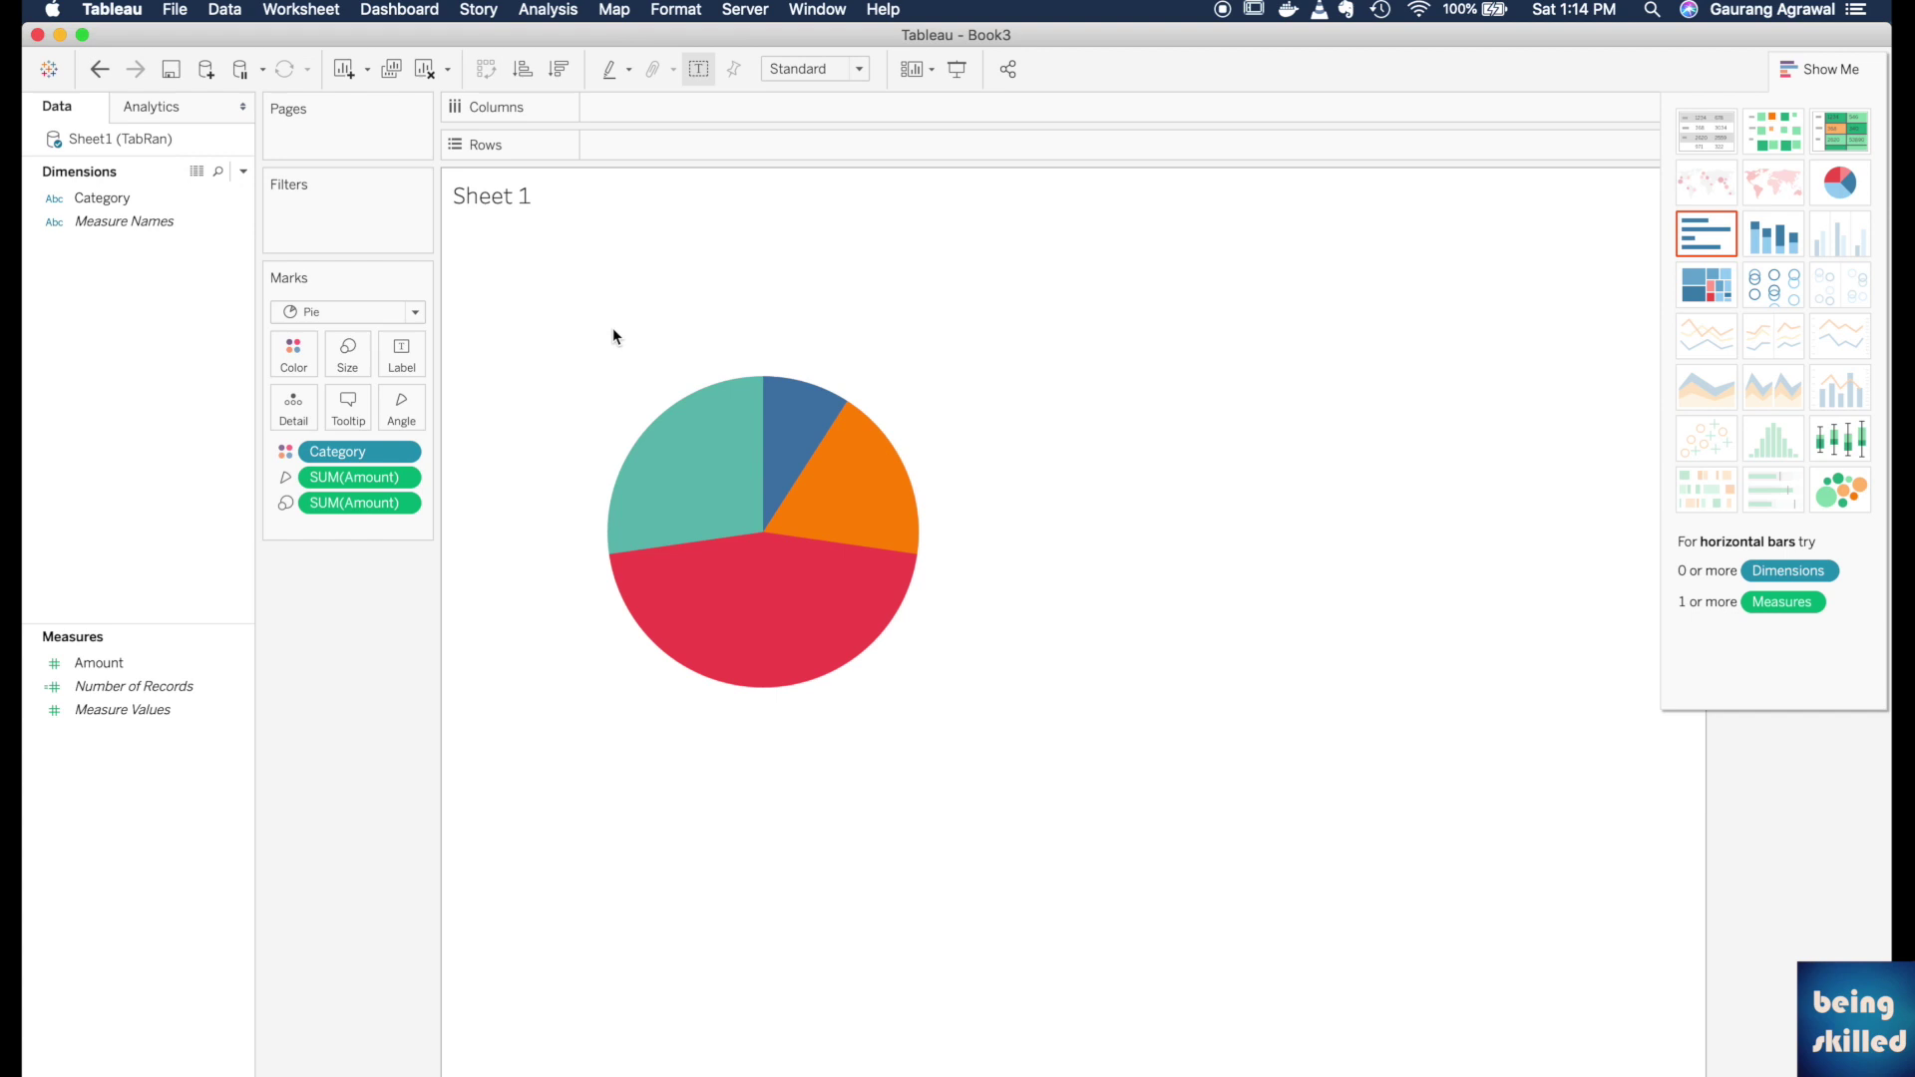
mouse_move(774, 575)
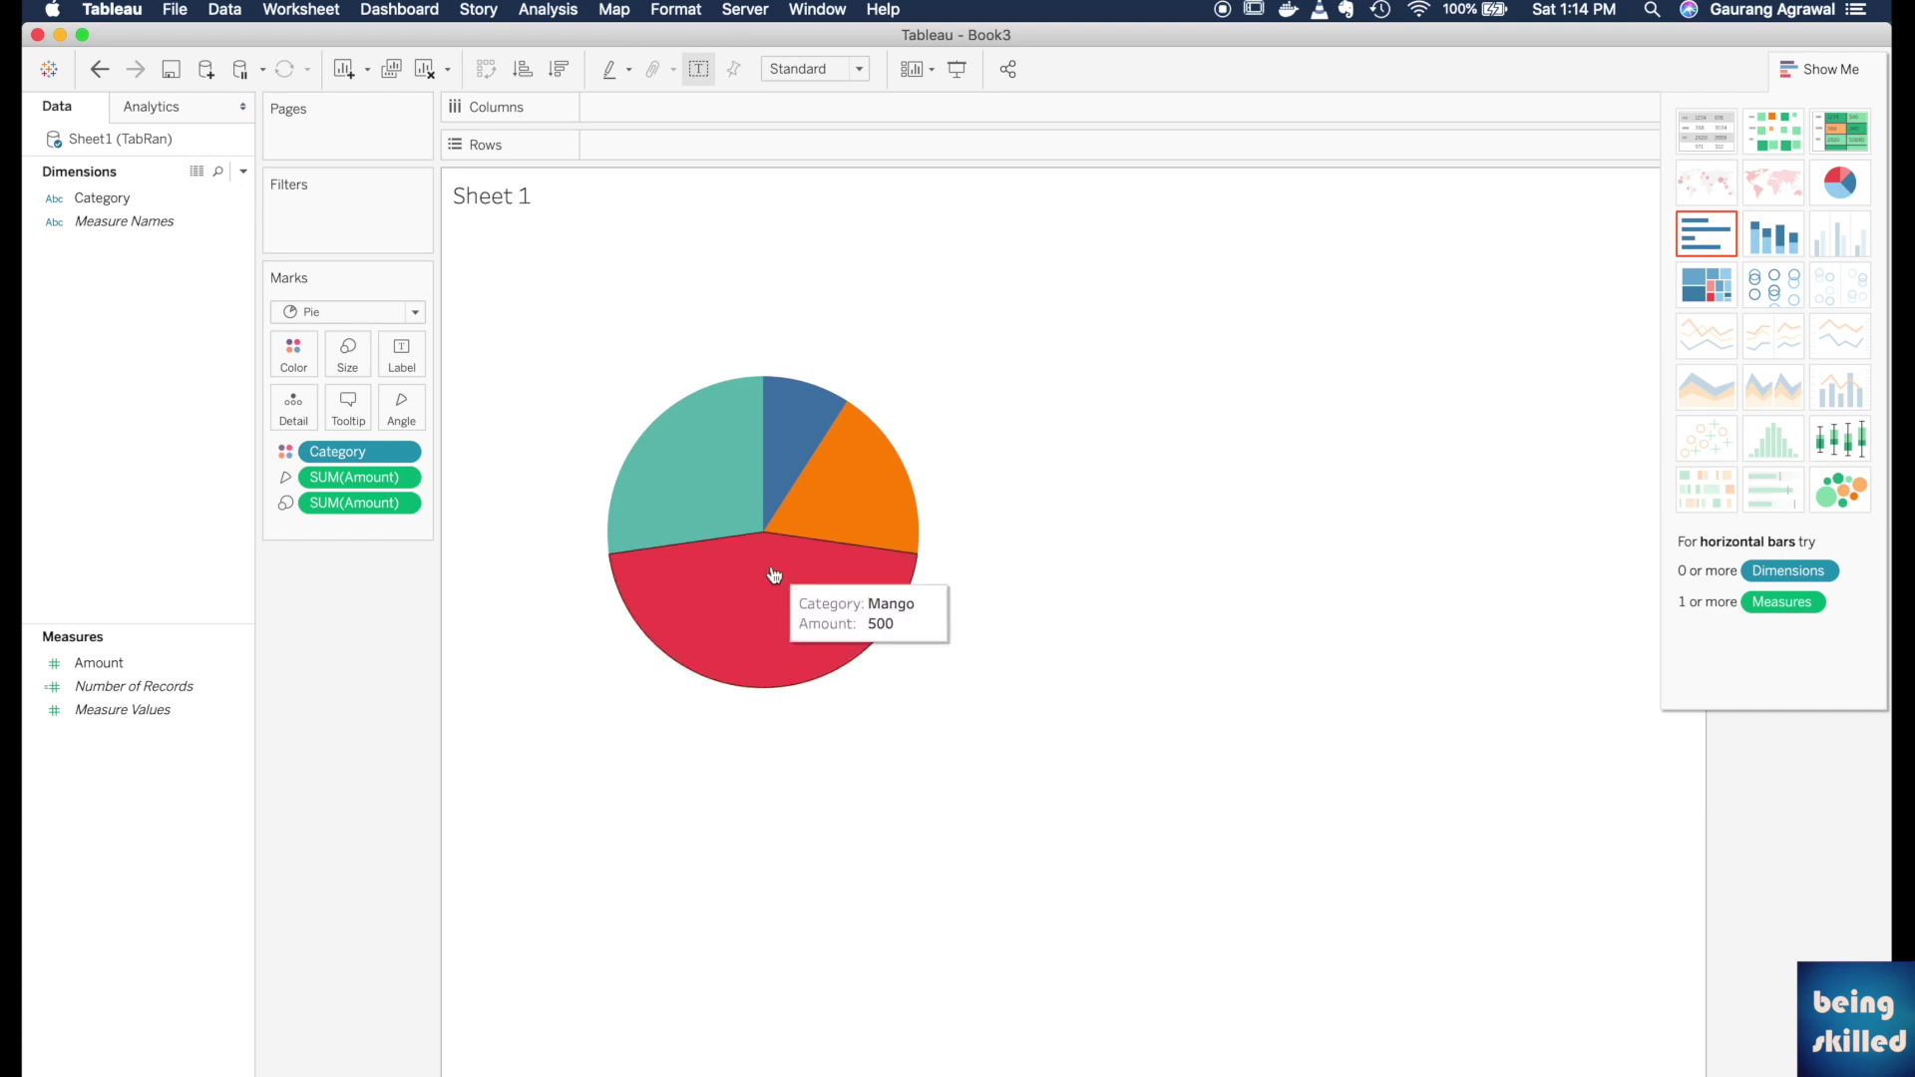
click(348, 355)
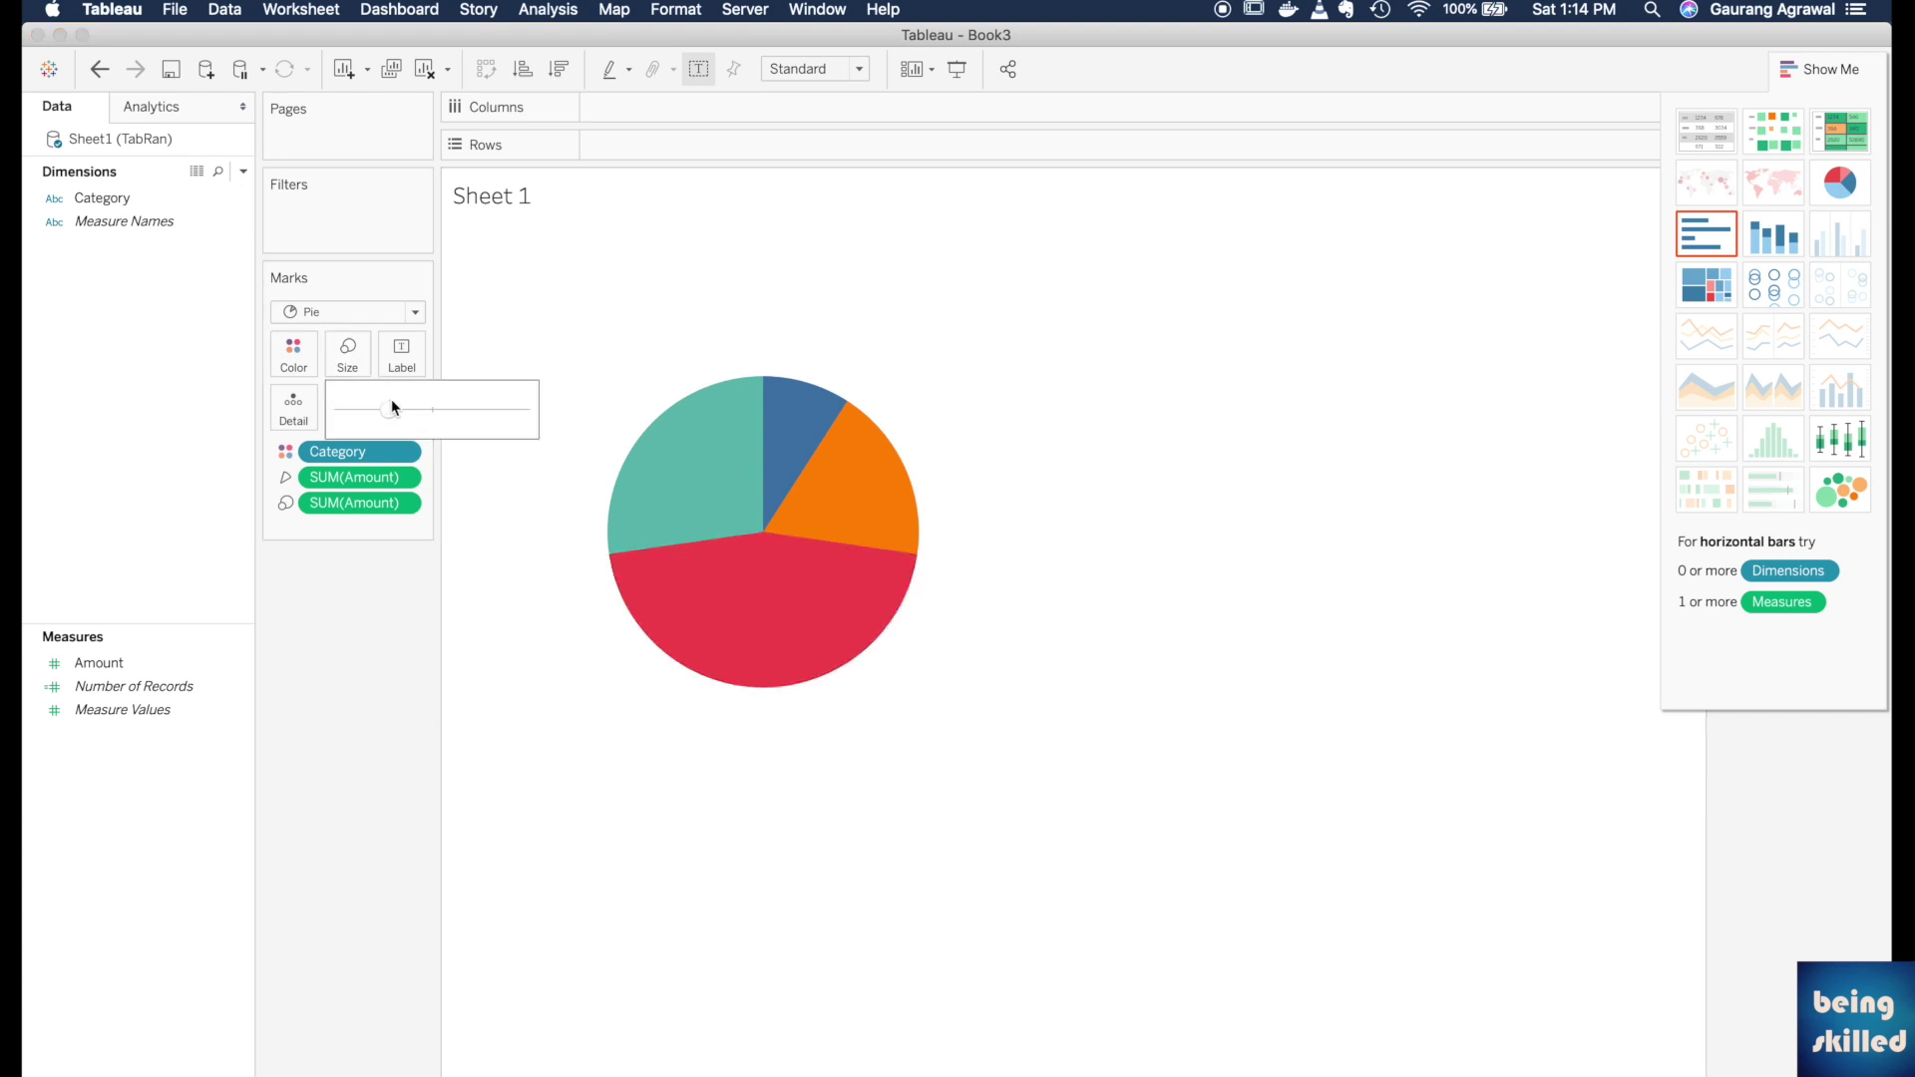
drag(393, 407, 442, 414)
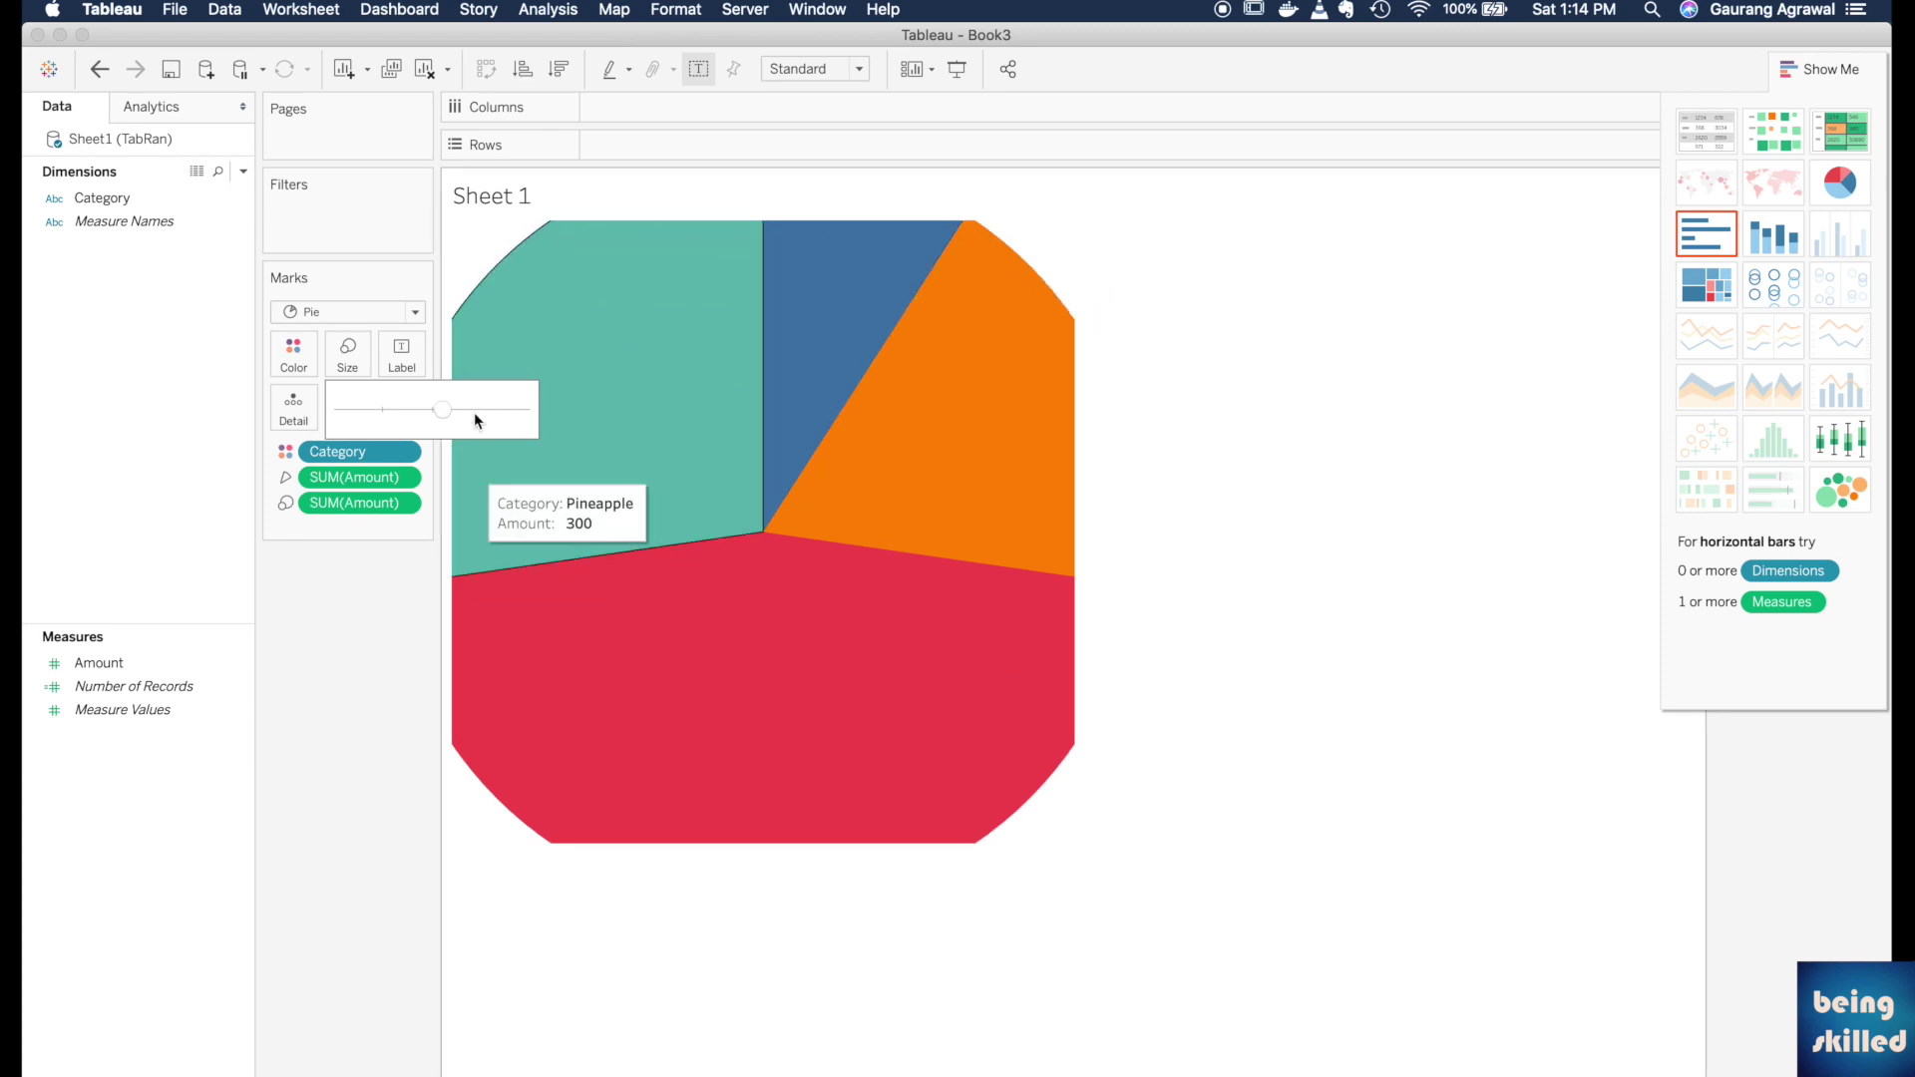
Make the pie chart's cell bigger several times with Format > Cell Size > Bigger.
click(699, 8)
mouse_move(694, 494)
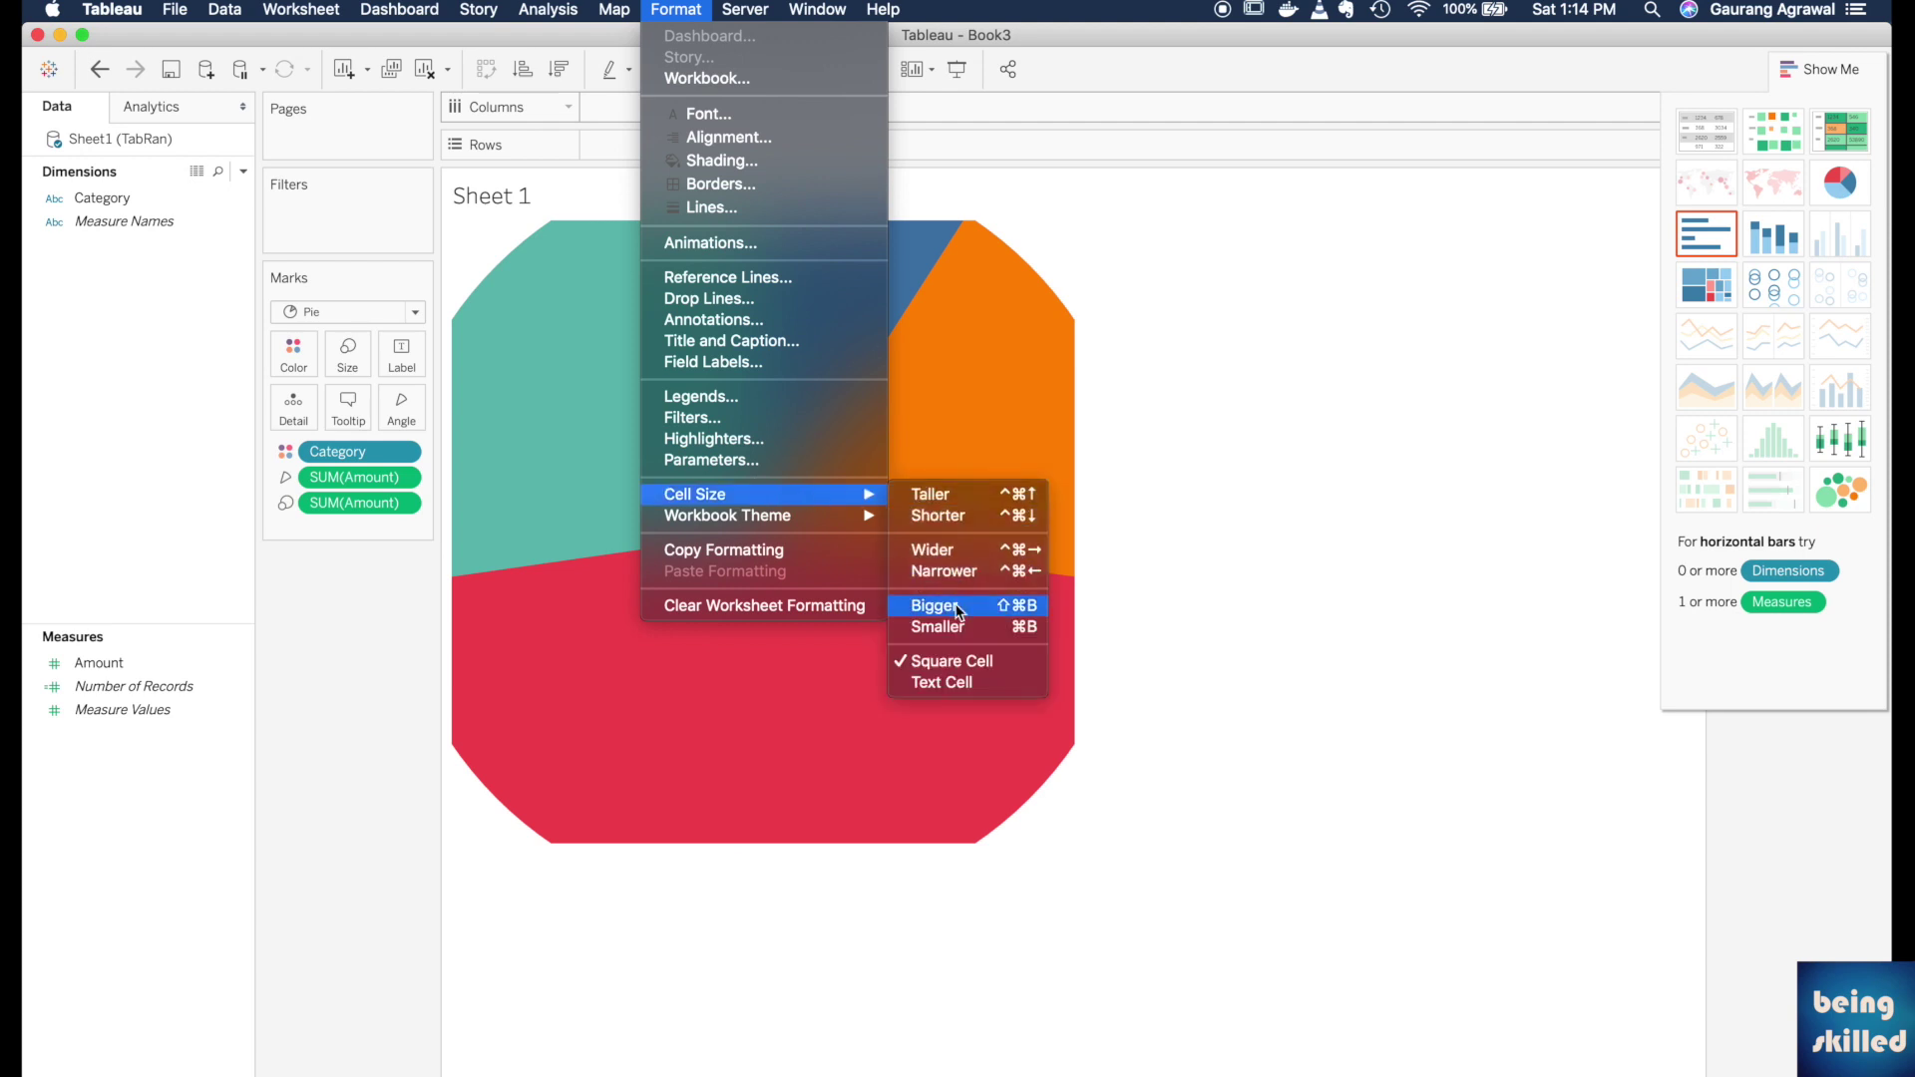
click(957, 606)
click(547, 9)
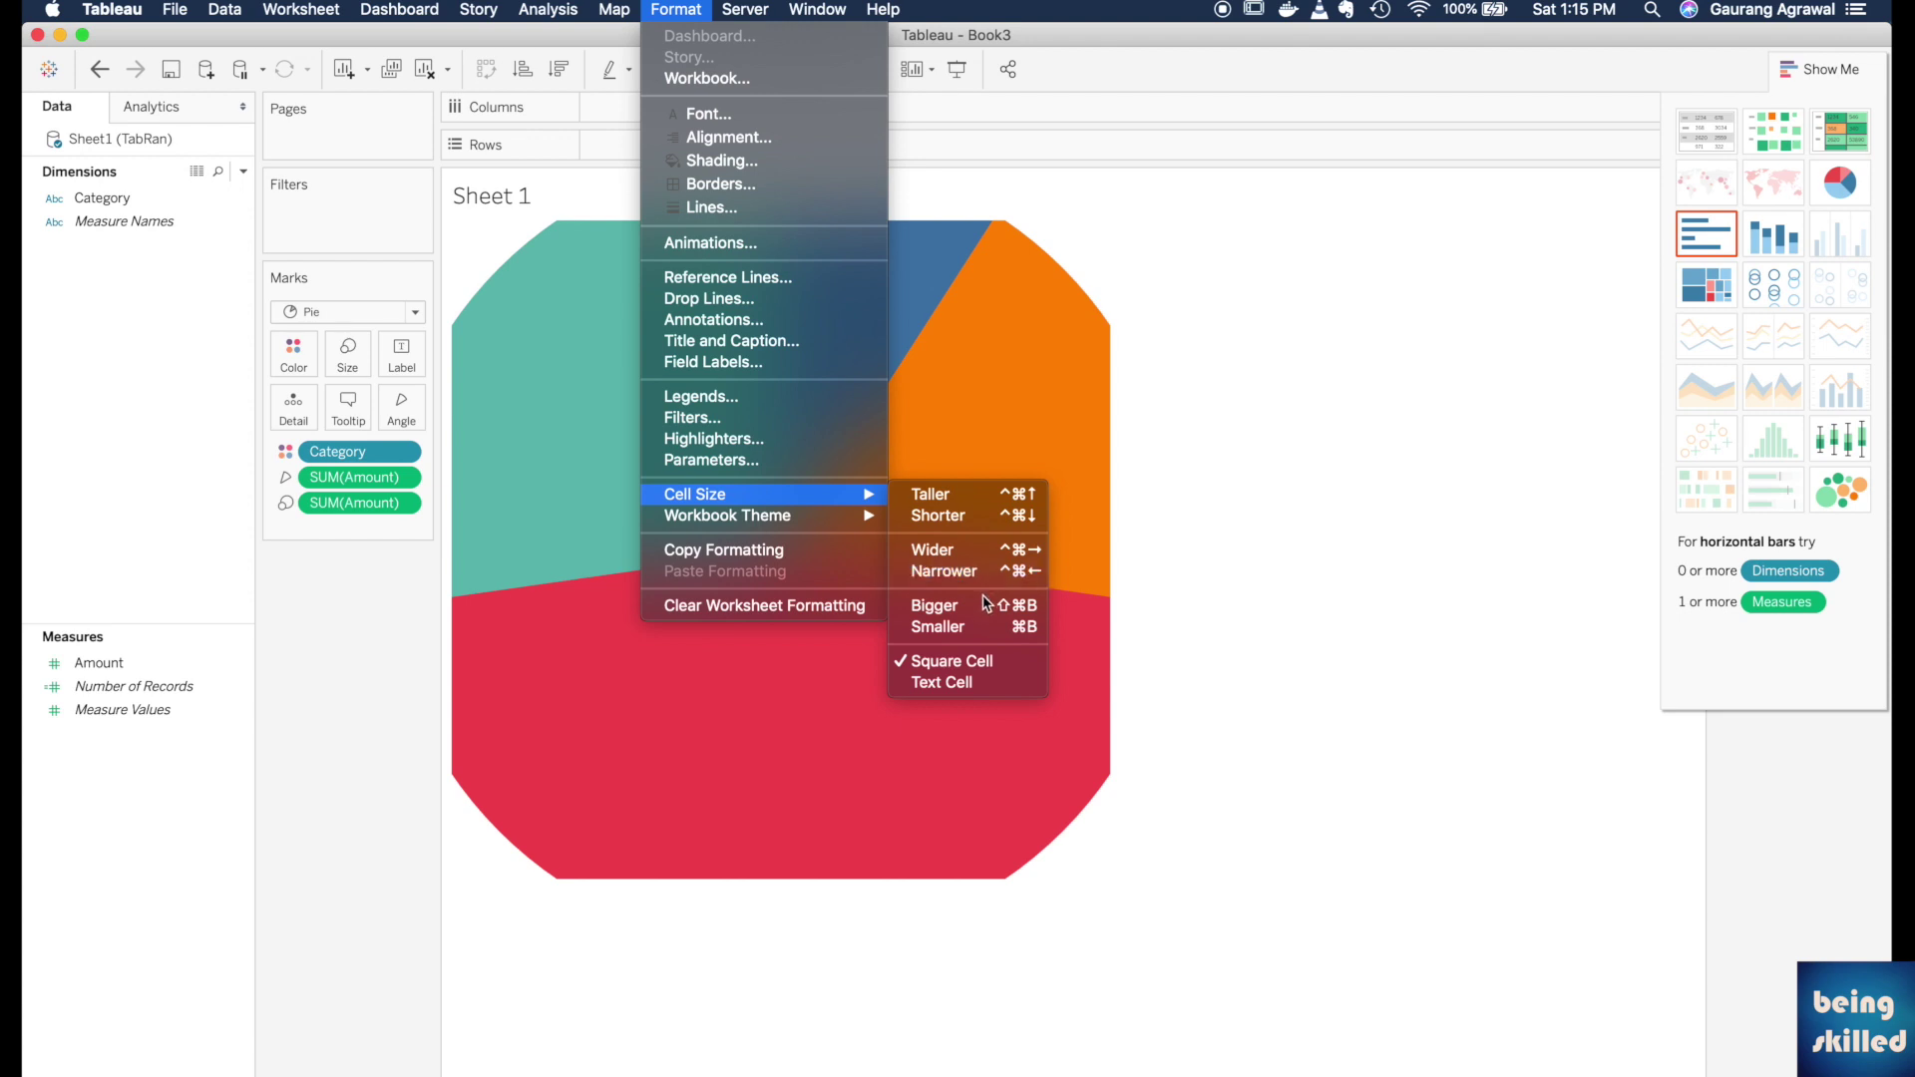
click(988, 606)
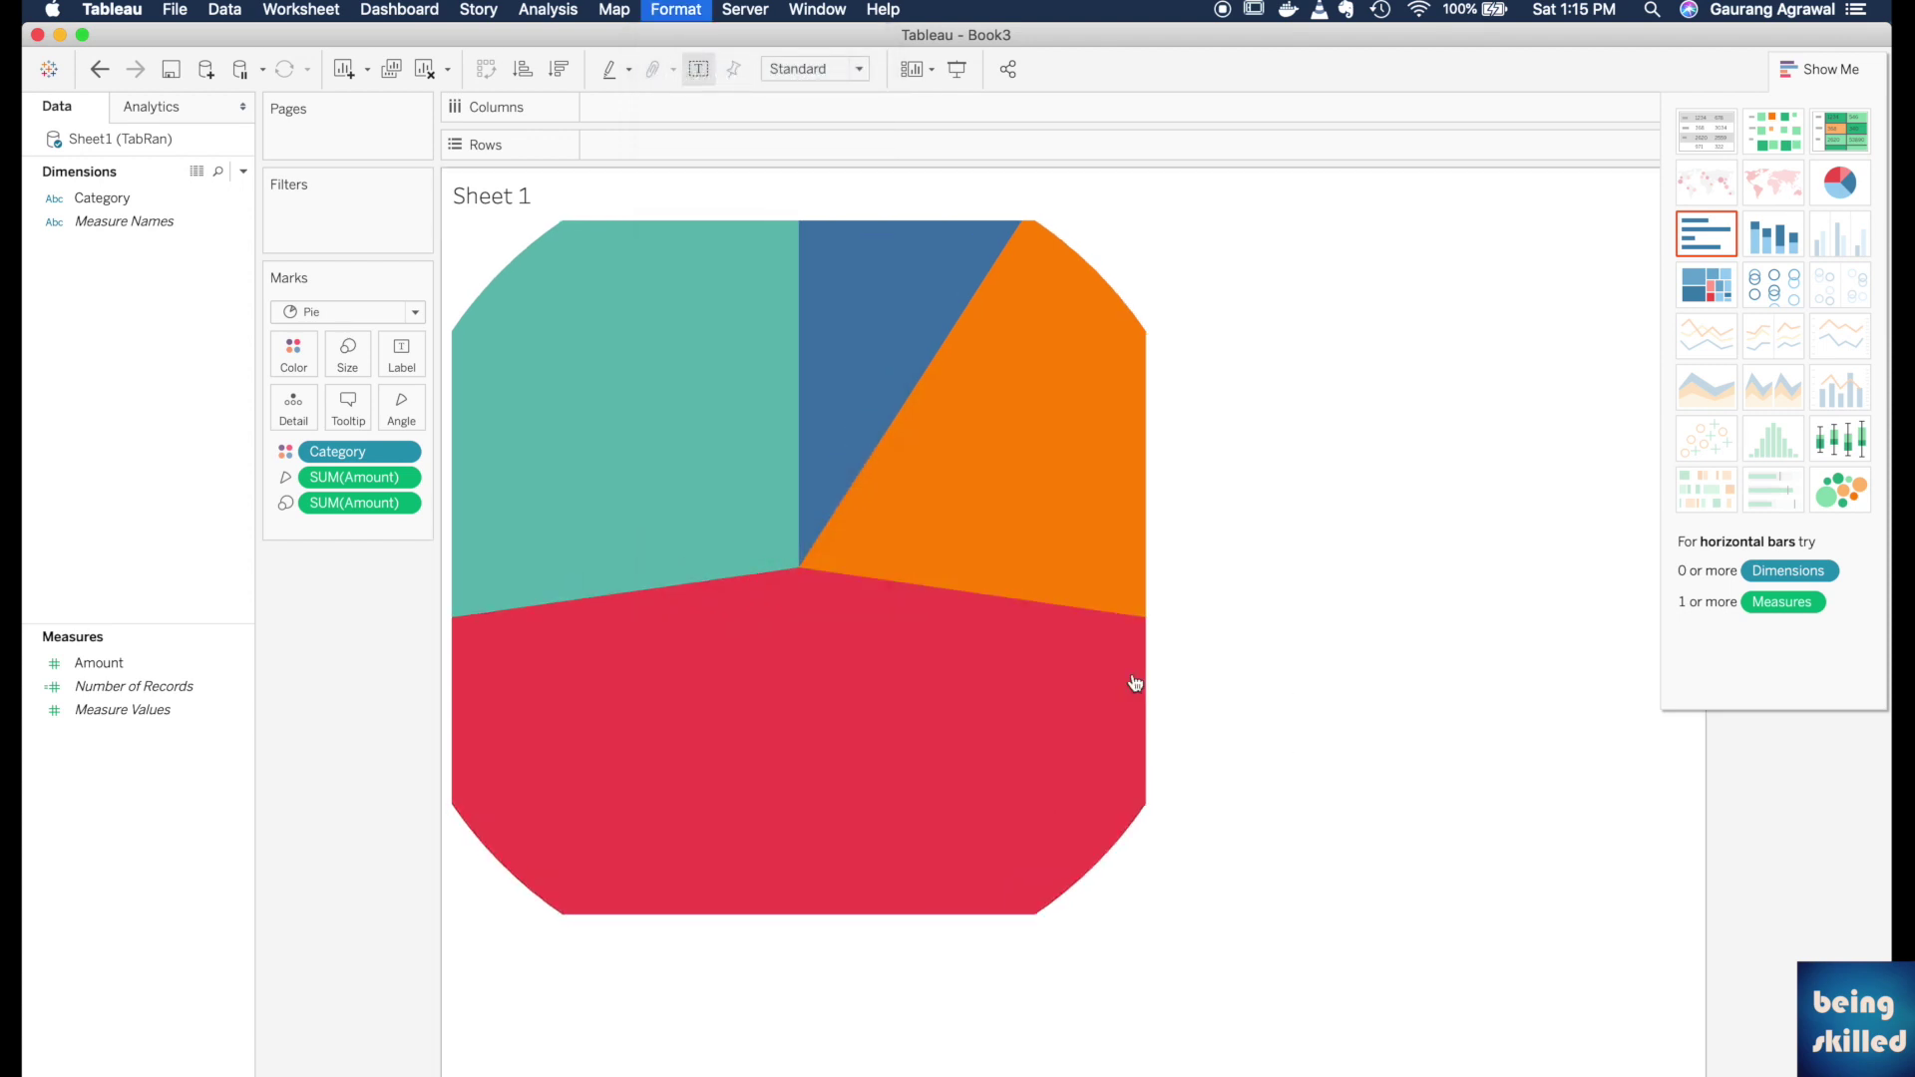
key(super+shift+b)
key(super+shift+b)
Increase the pie's mark size with the Marks card Size slider.
click(348, 355)
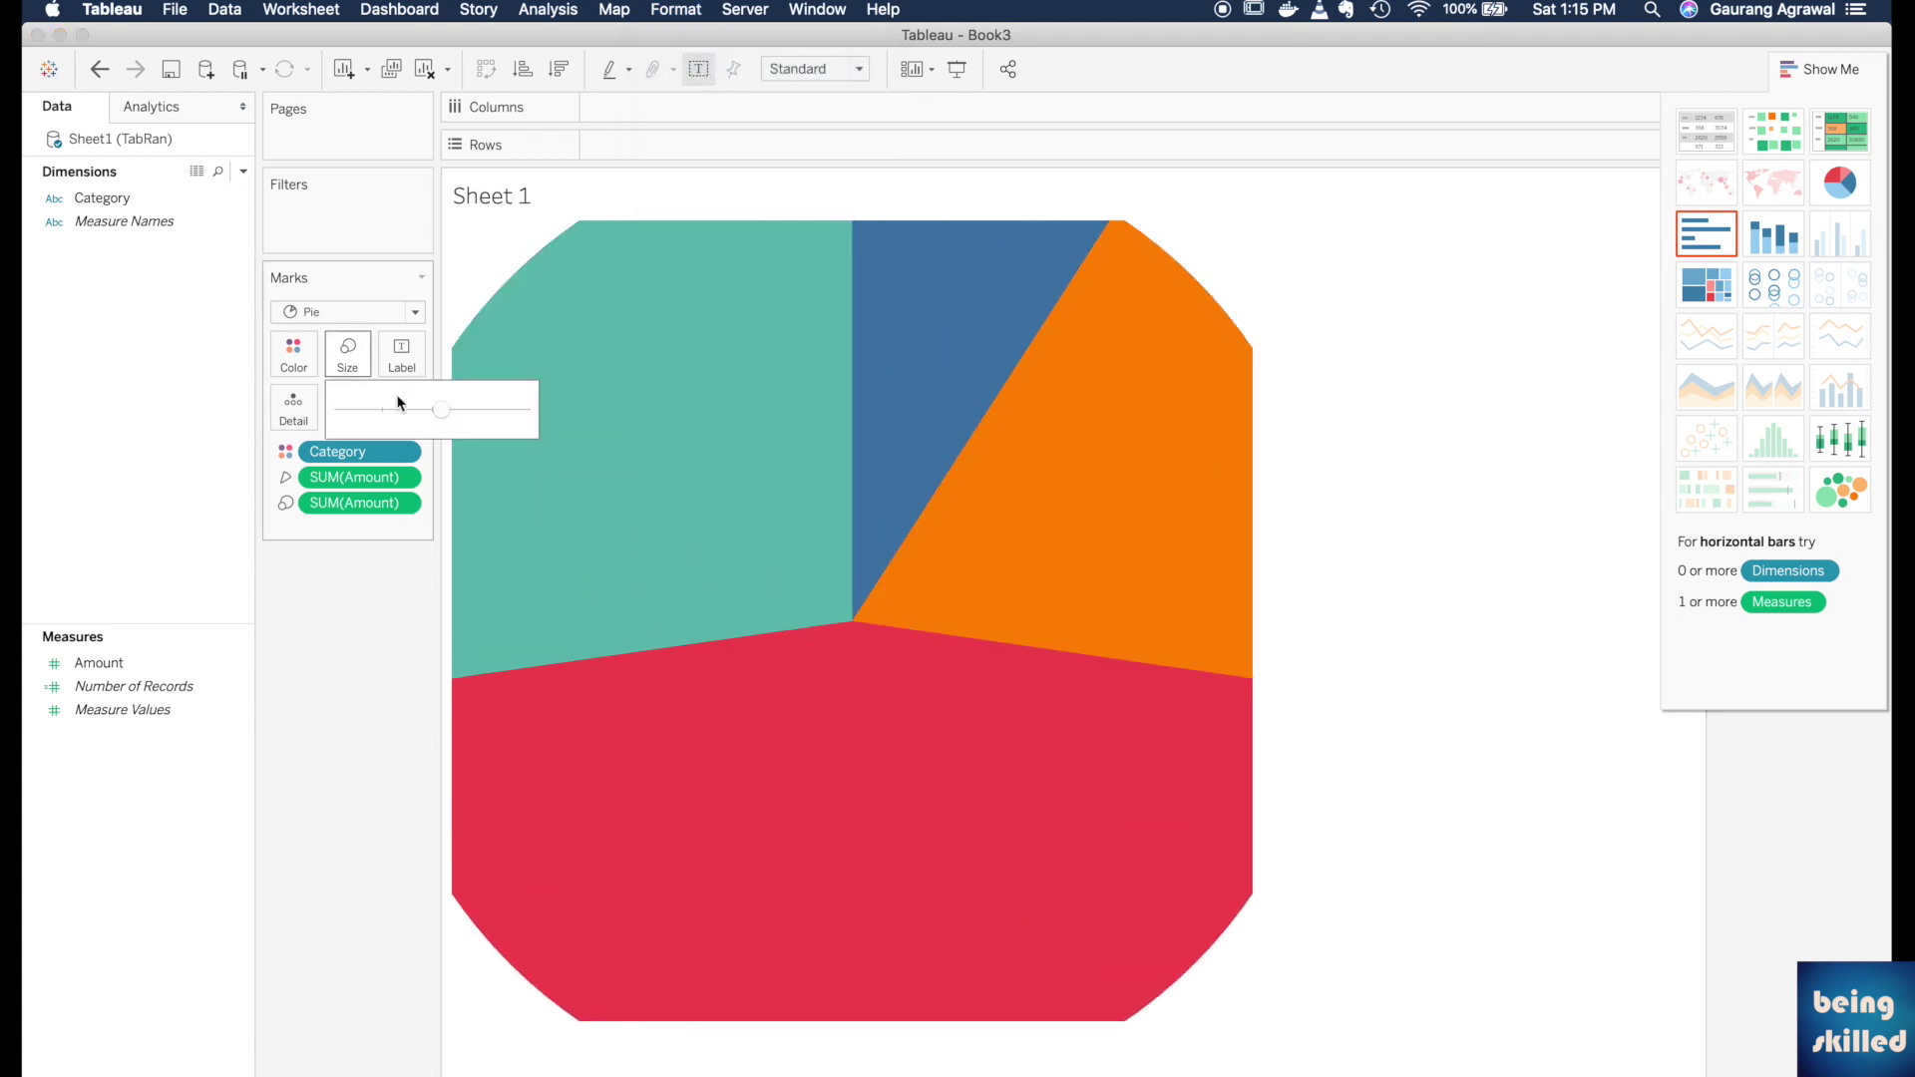
click(413, 410)
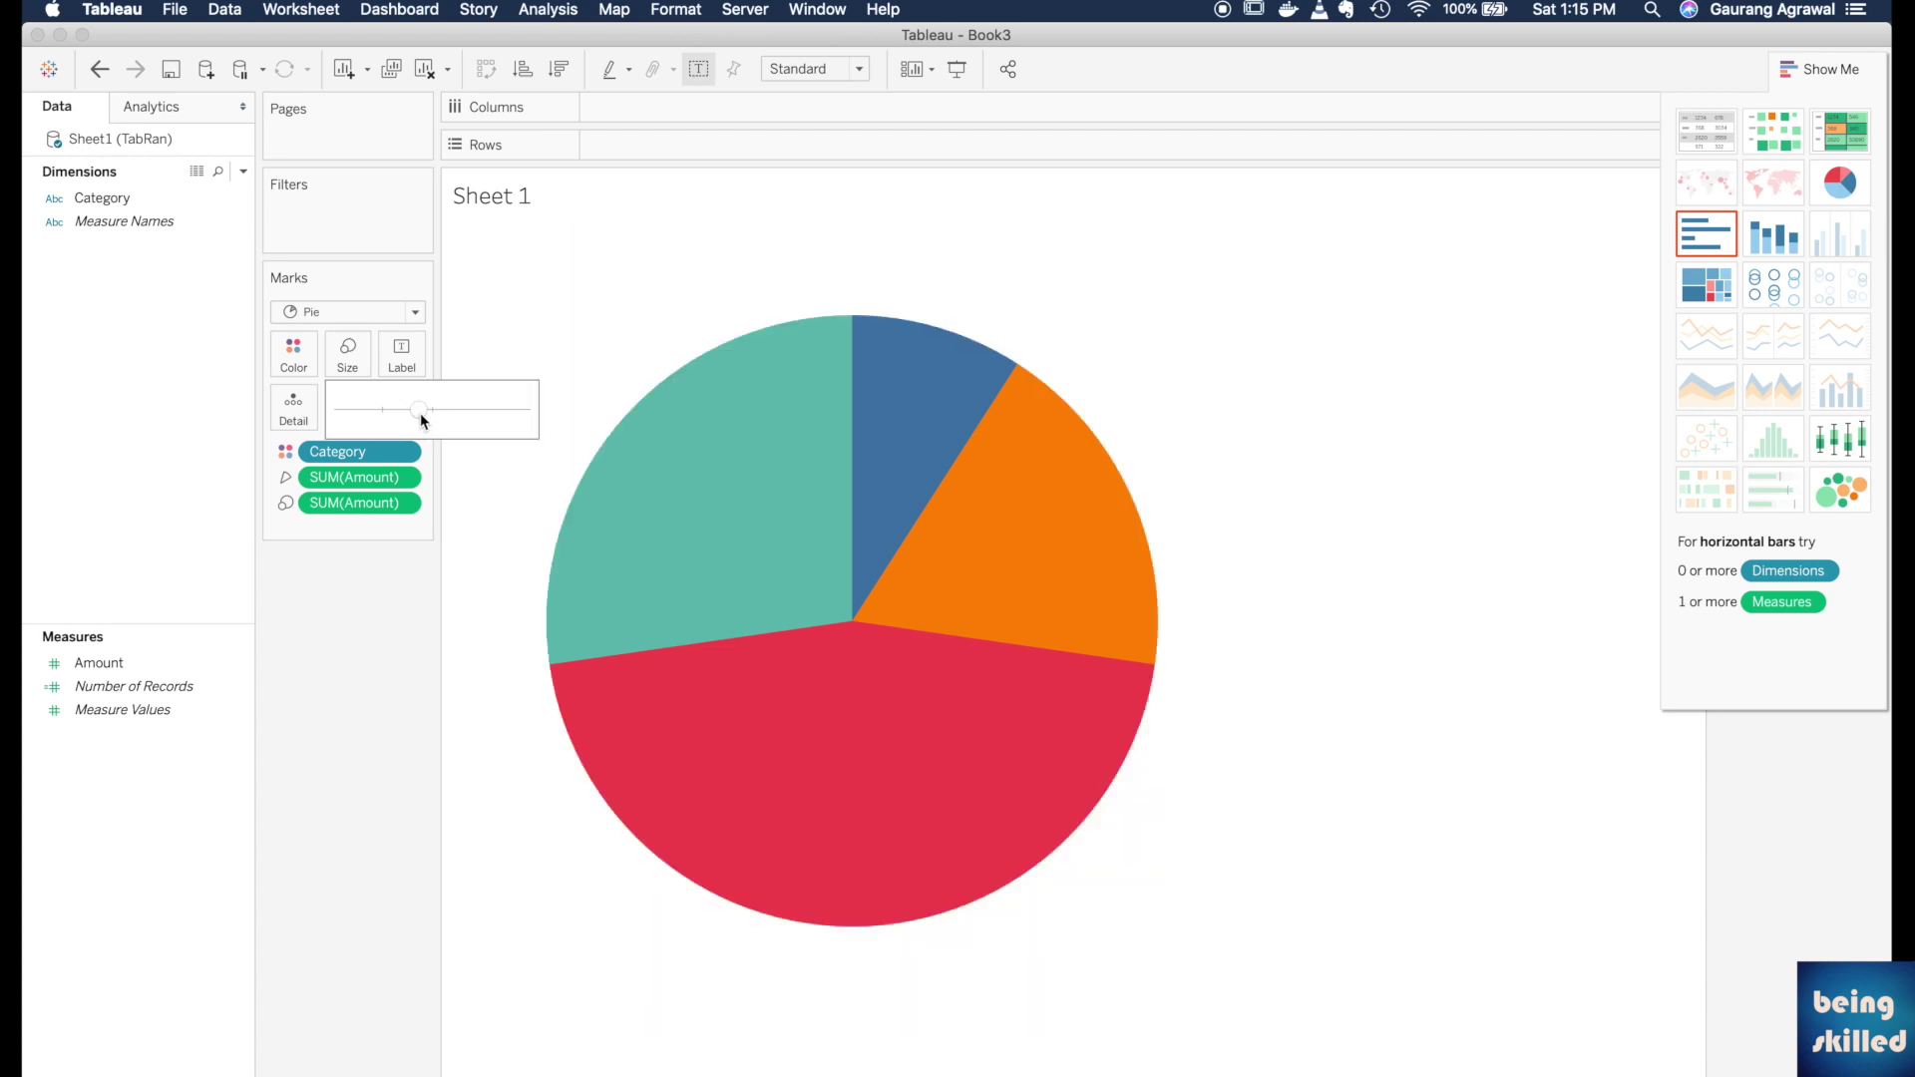
drag(413, 410, 427, 411)
click(1443, 355)
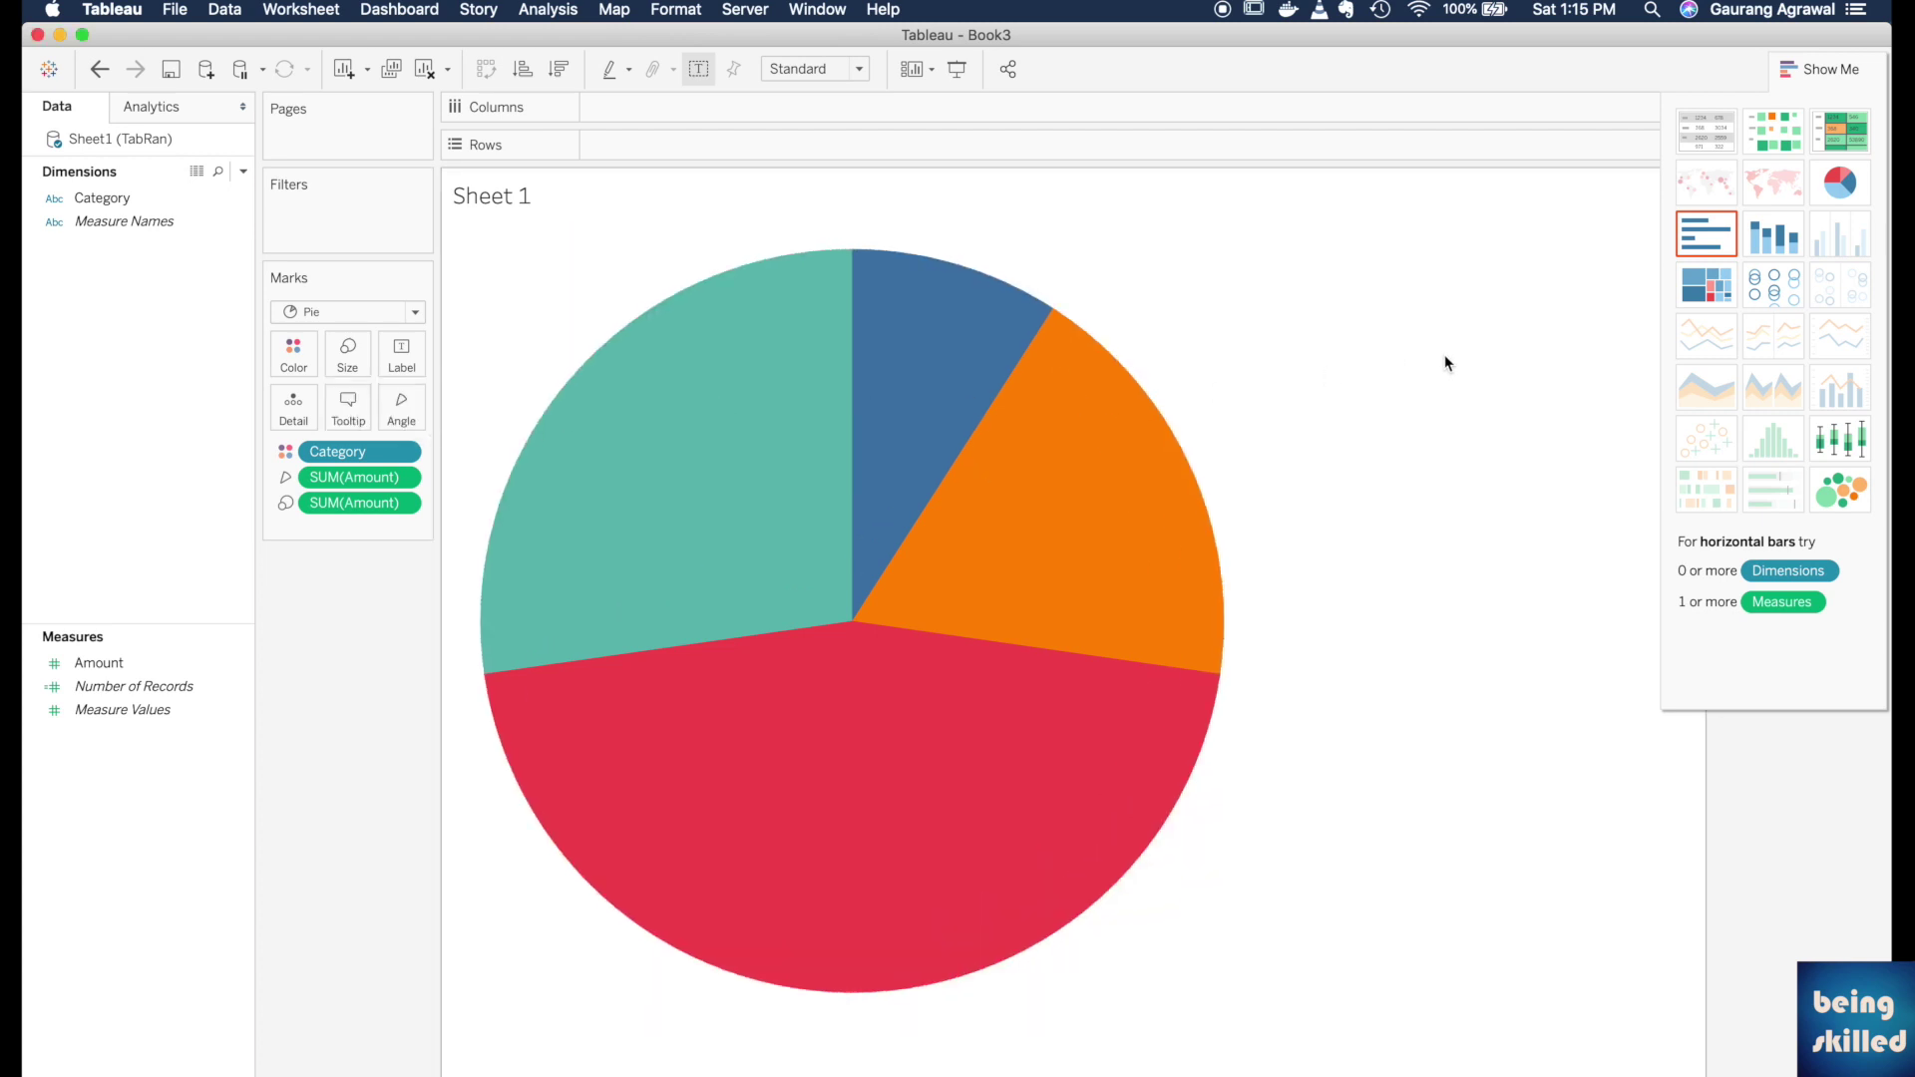
Fit the chart to Entire View and close Show Me to reveal the legends.
click(857, 69)
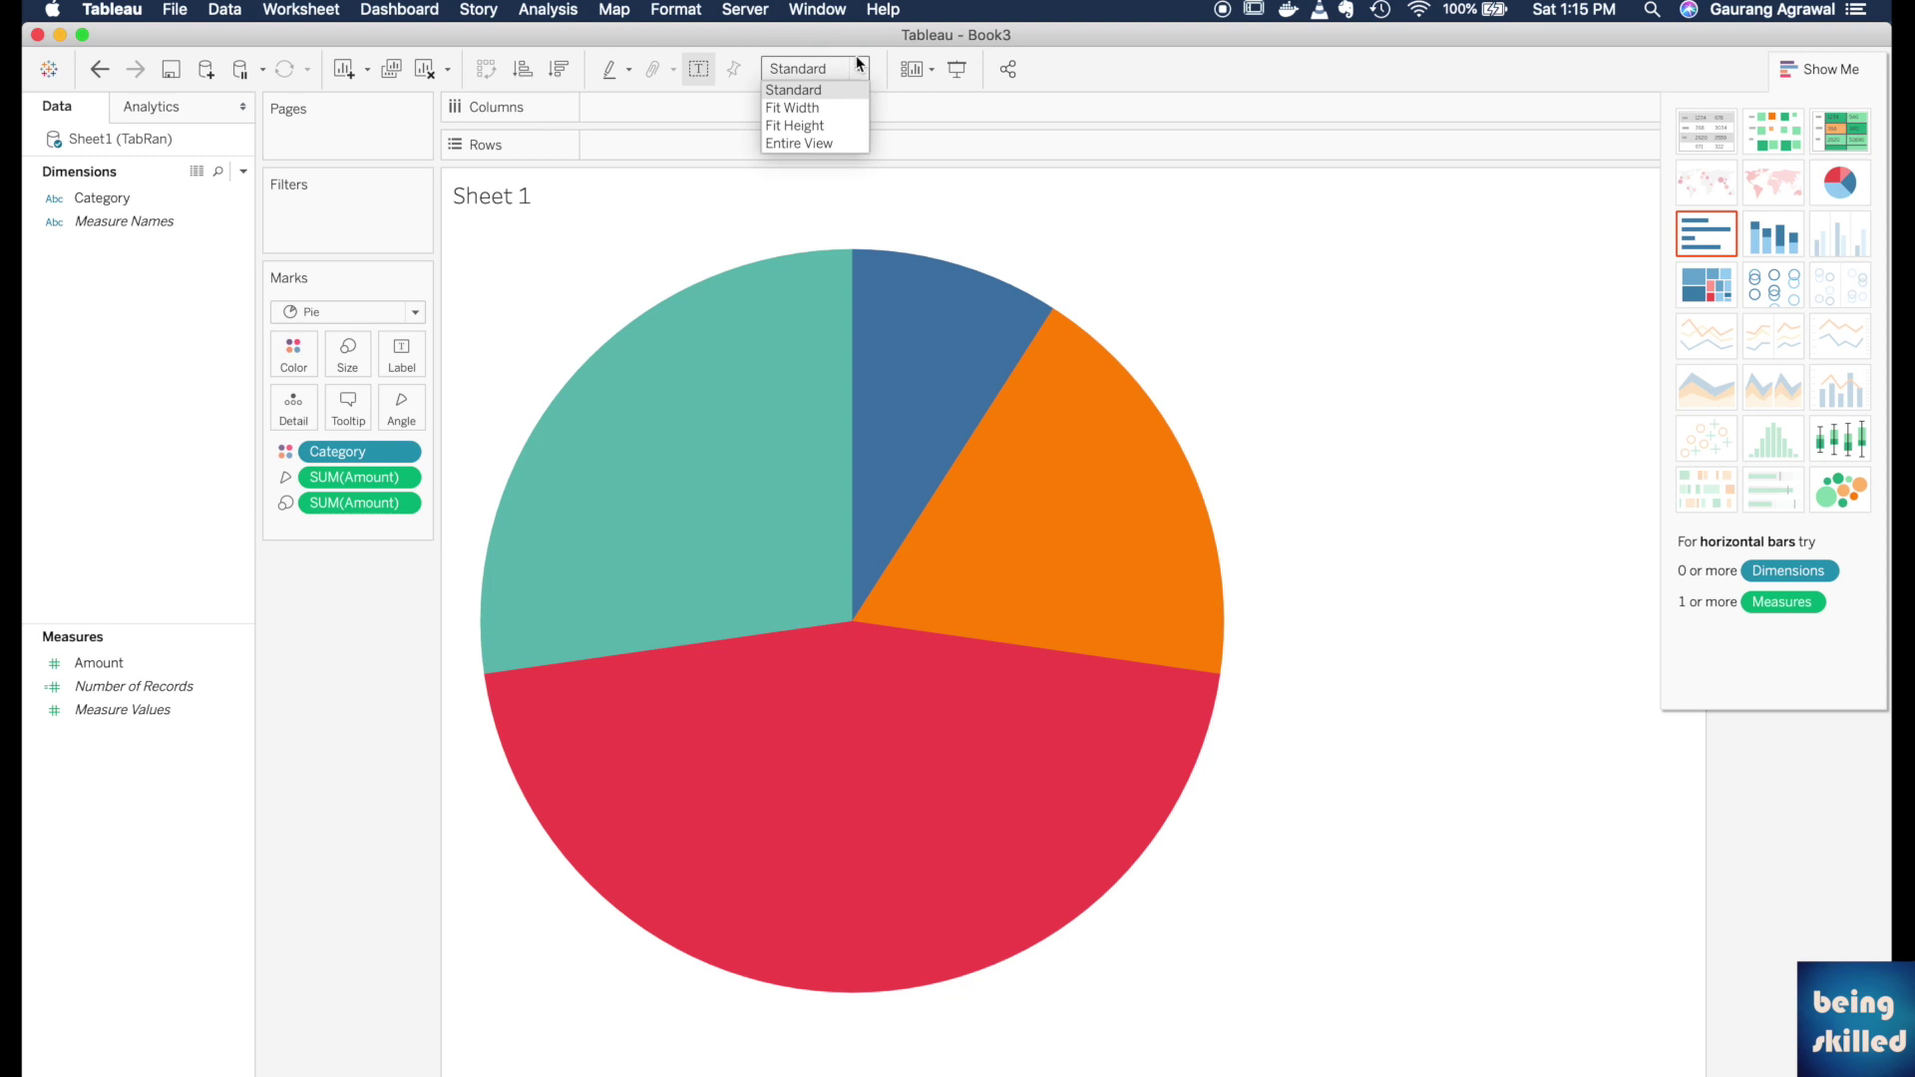
click(836, 143)
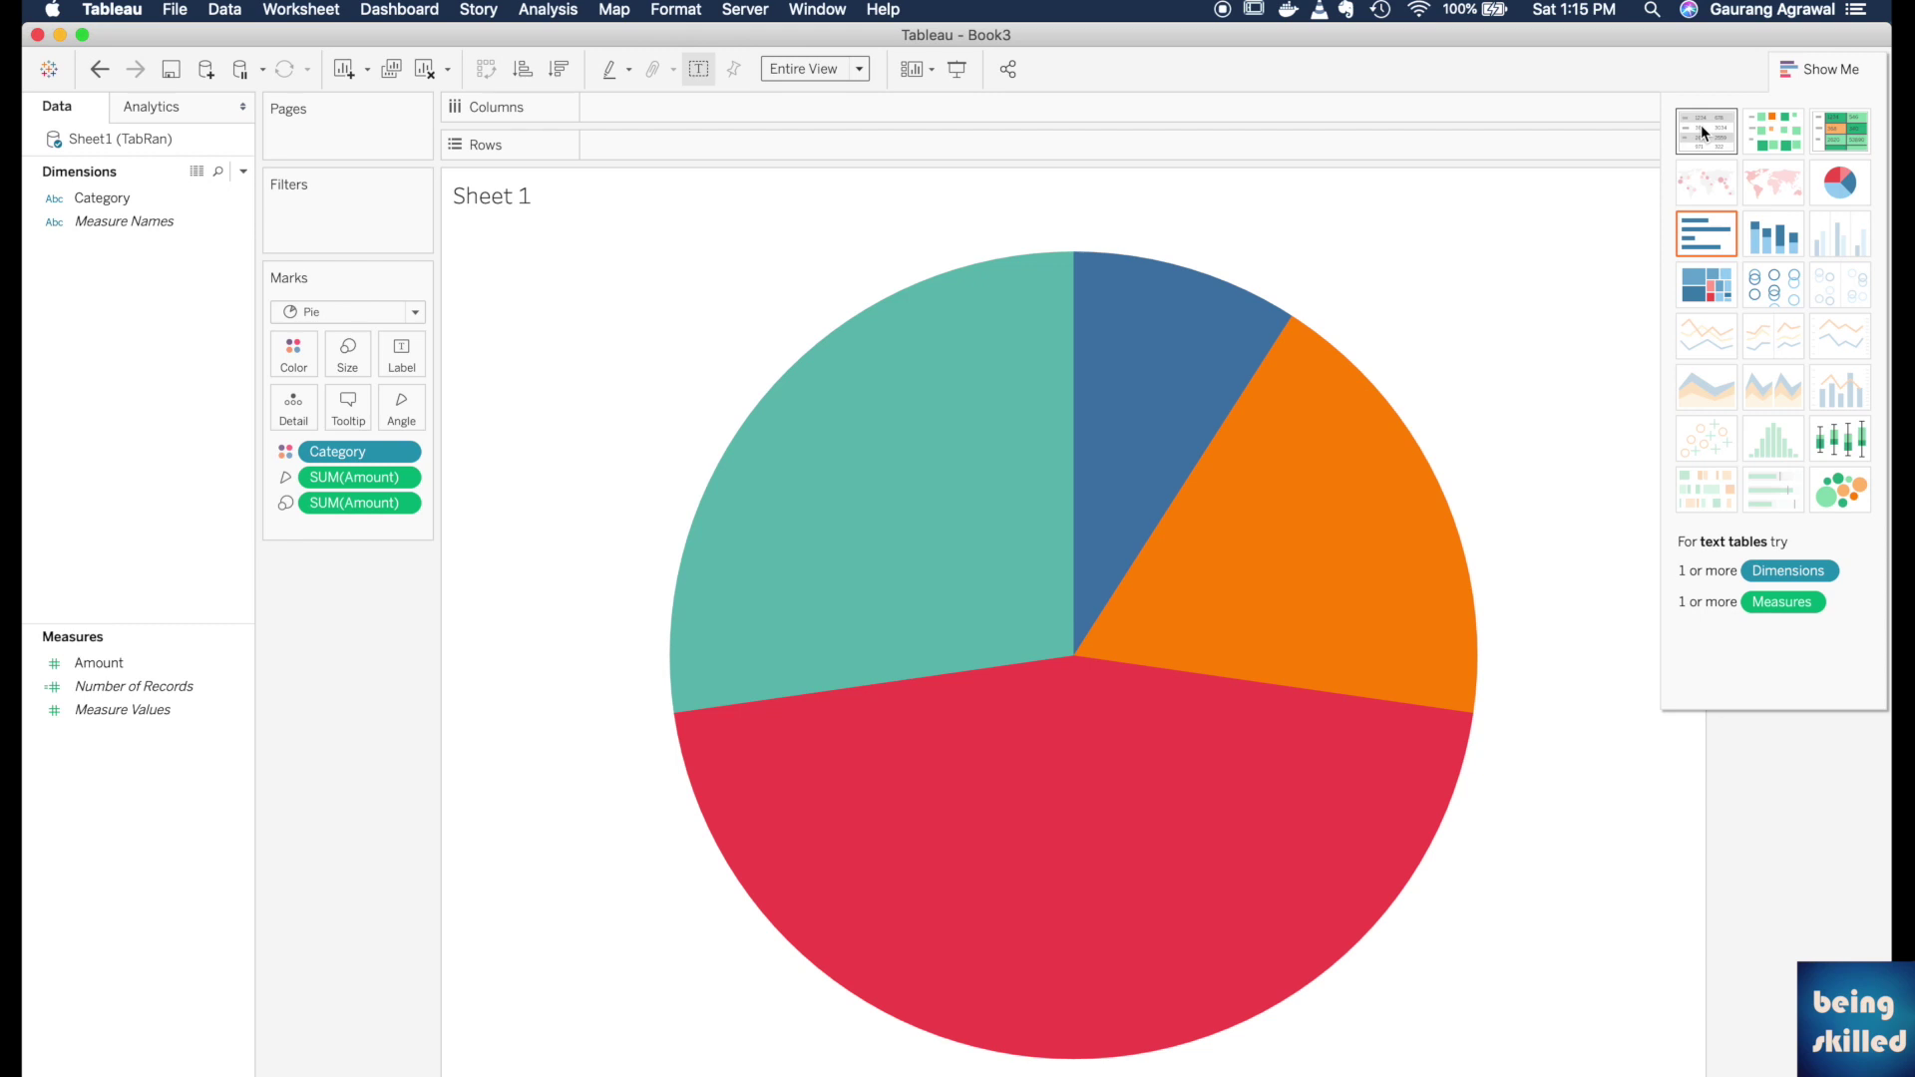
click(810, 69)
click(848, 141)
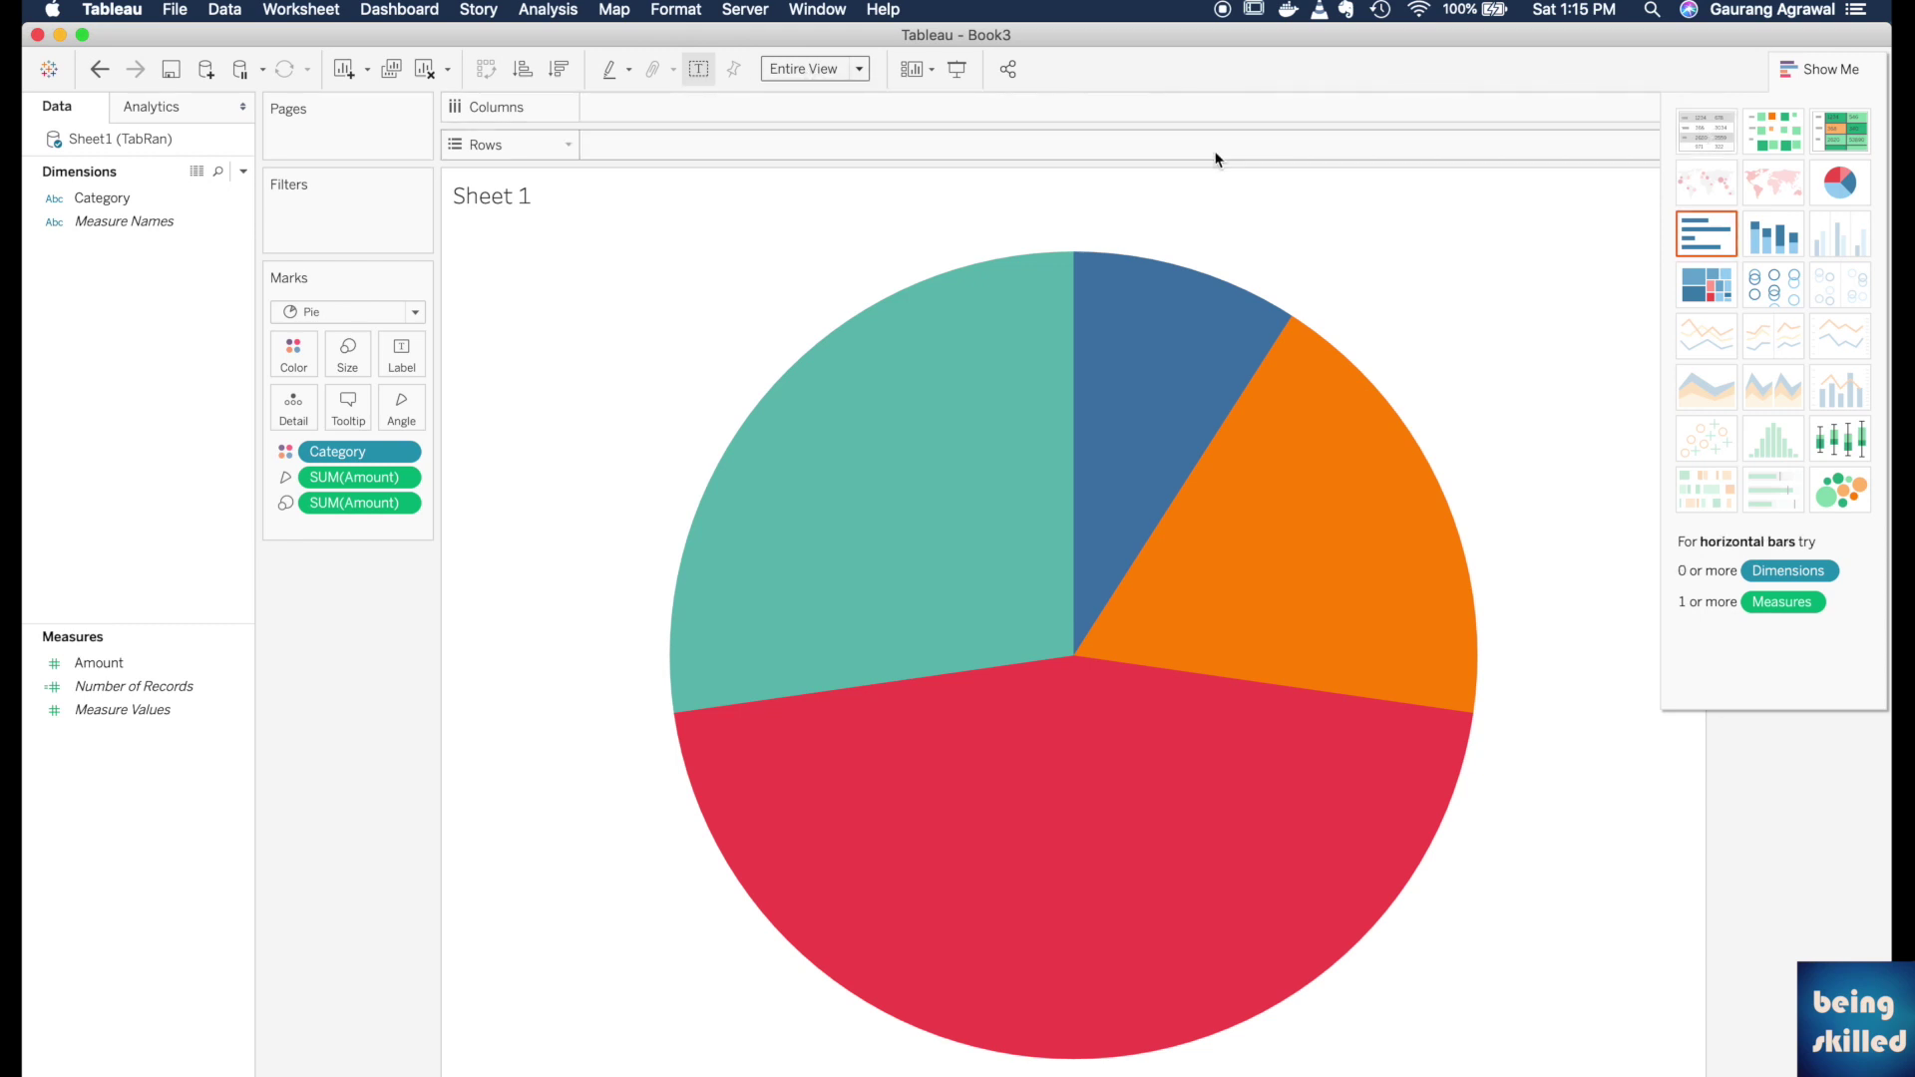
click(1814, 68)
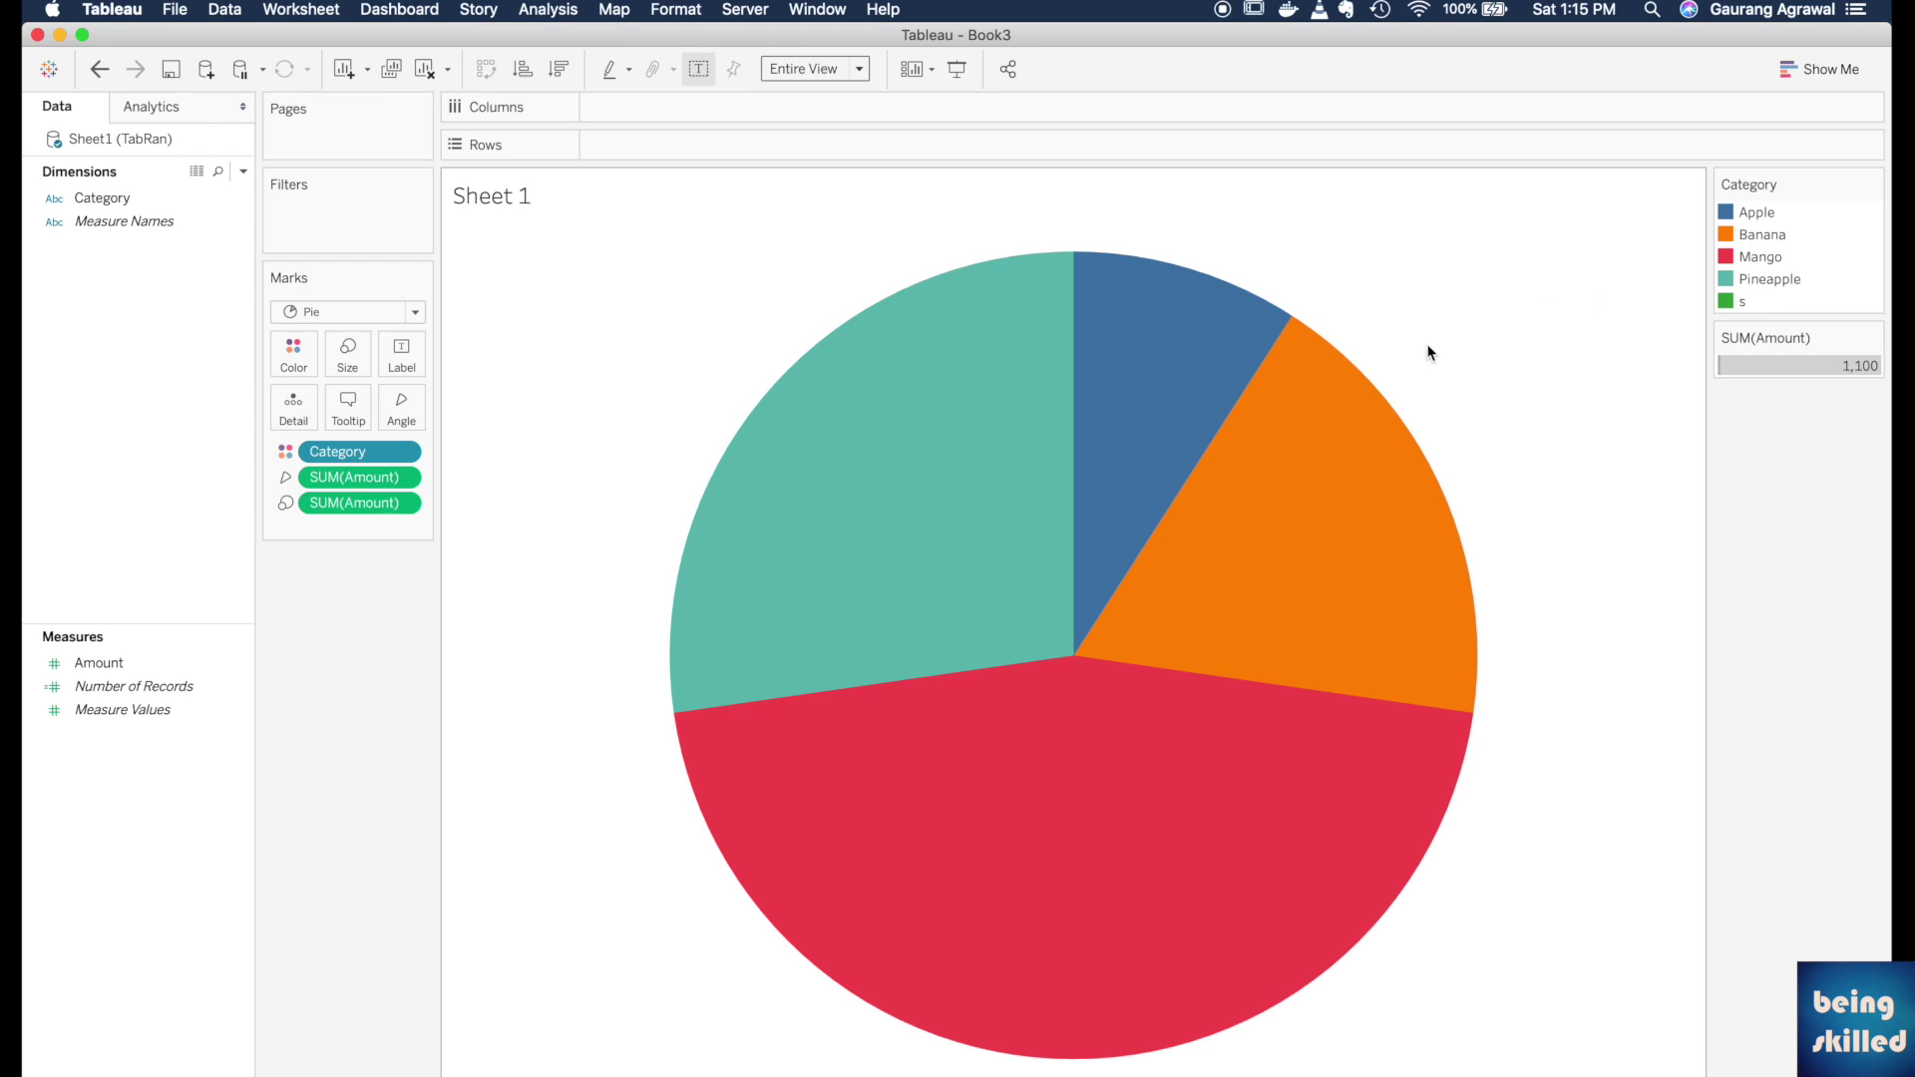
click(744, 9)
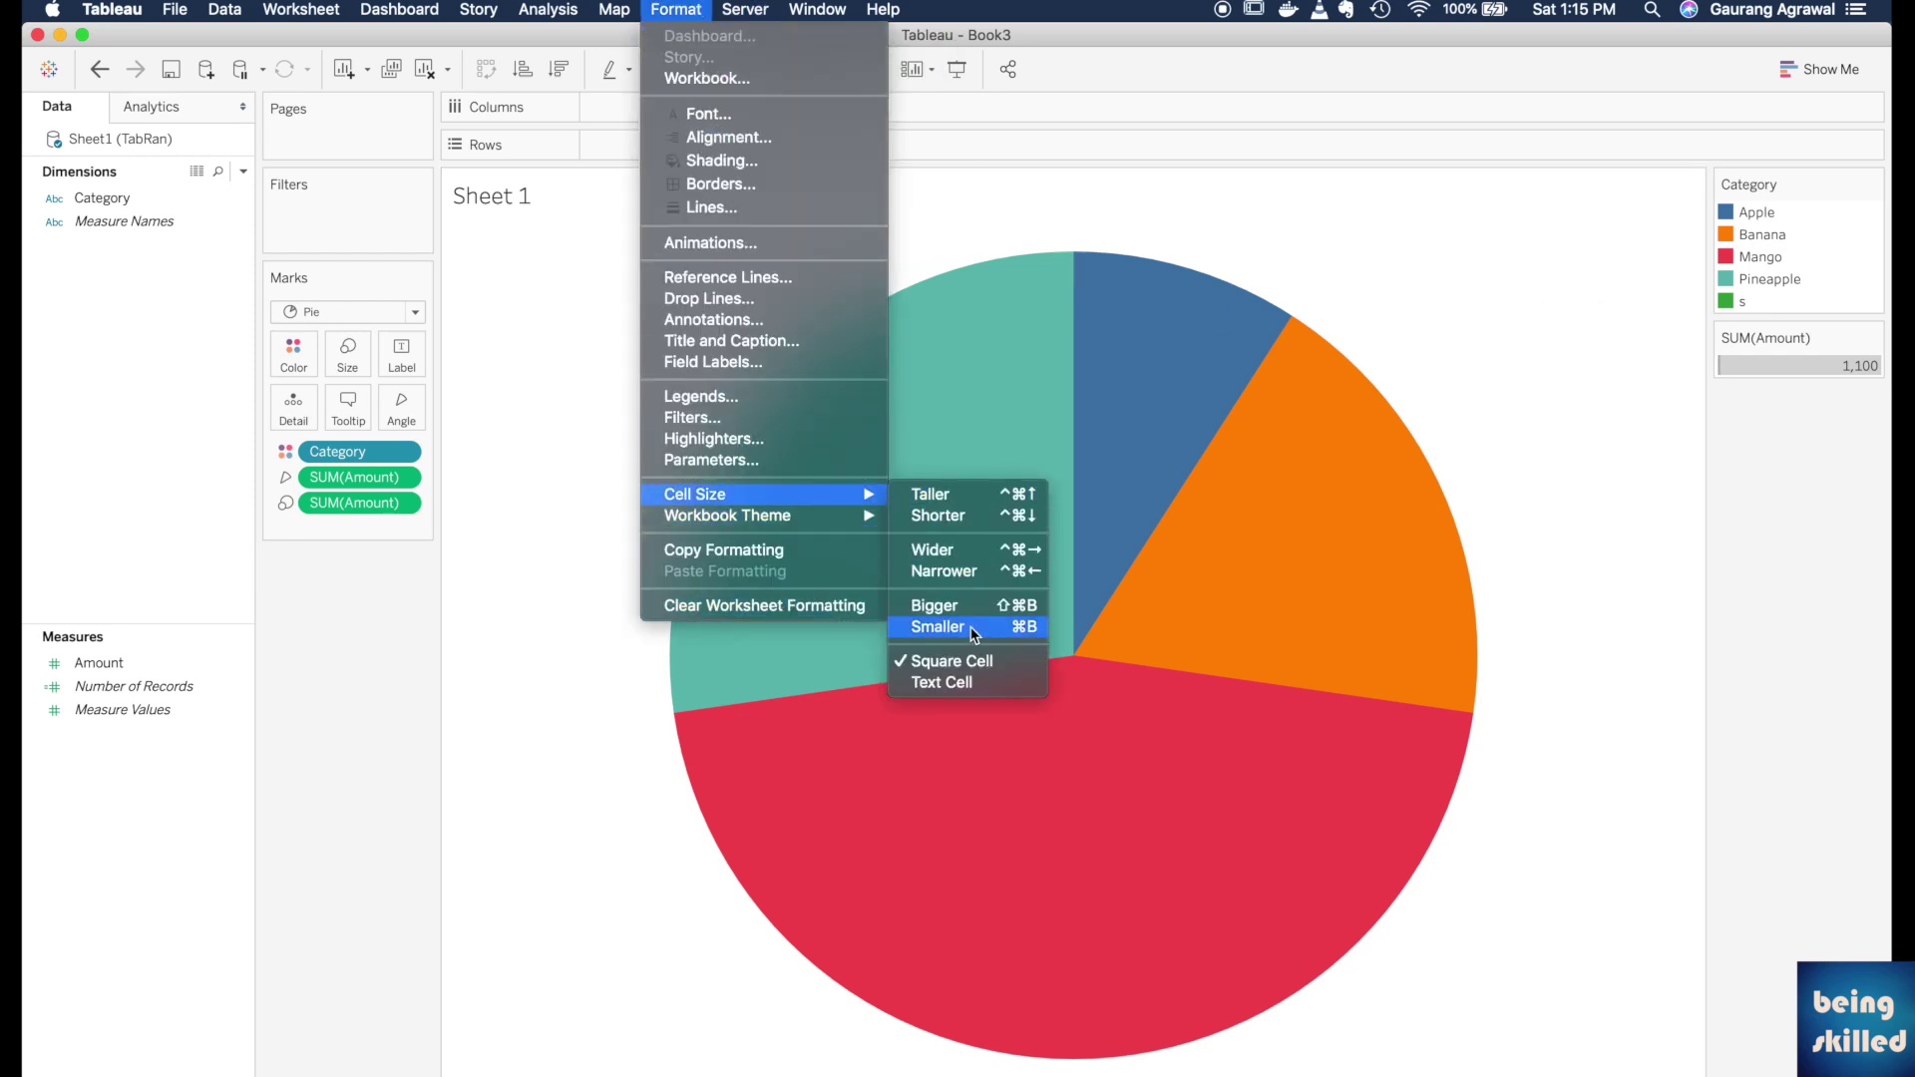
click(965, 625)
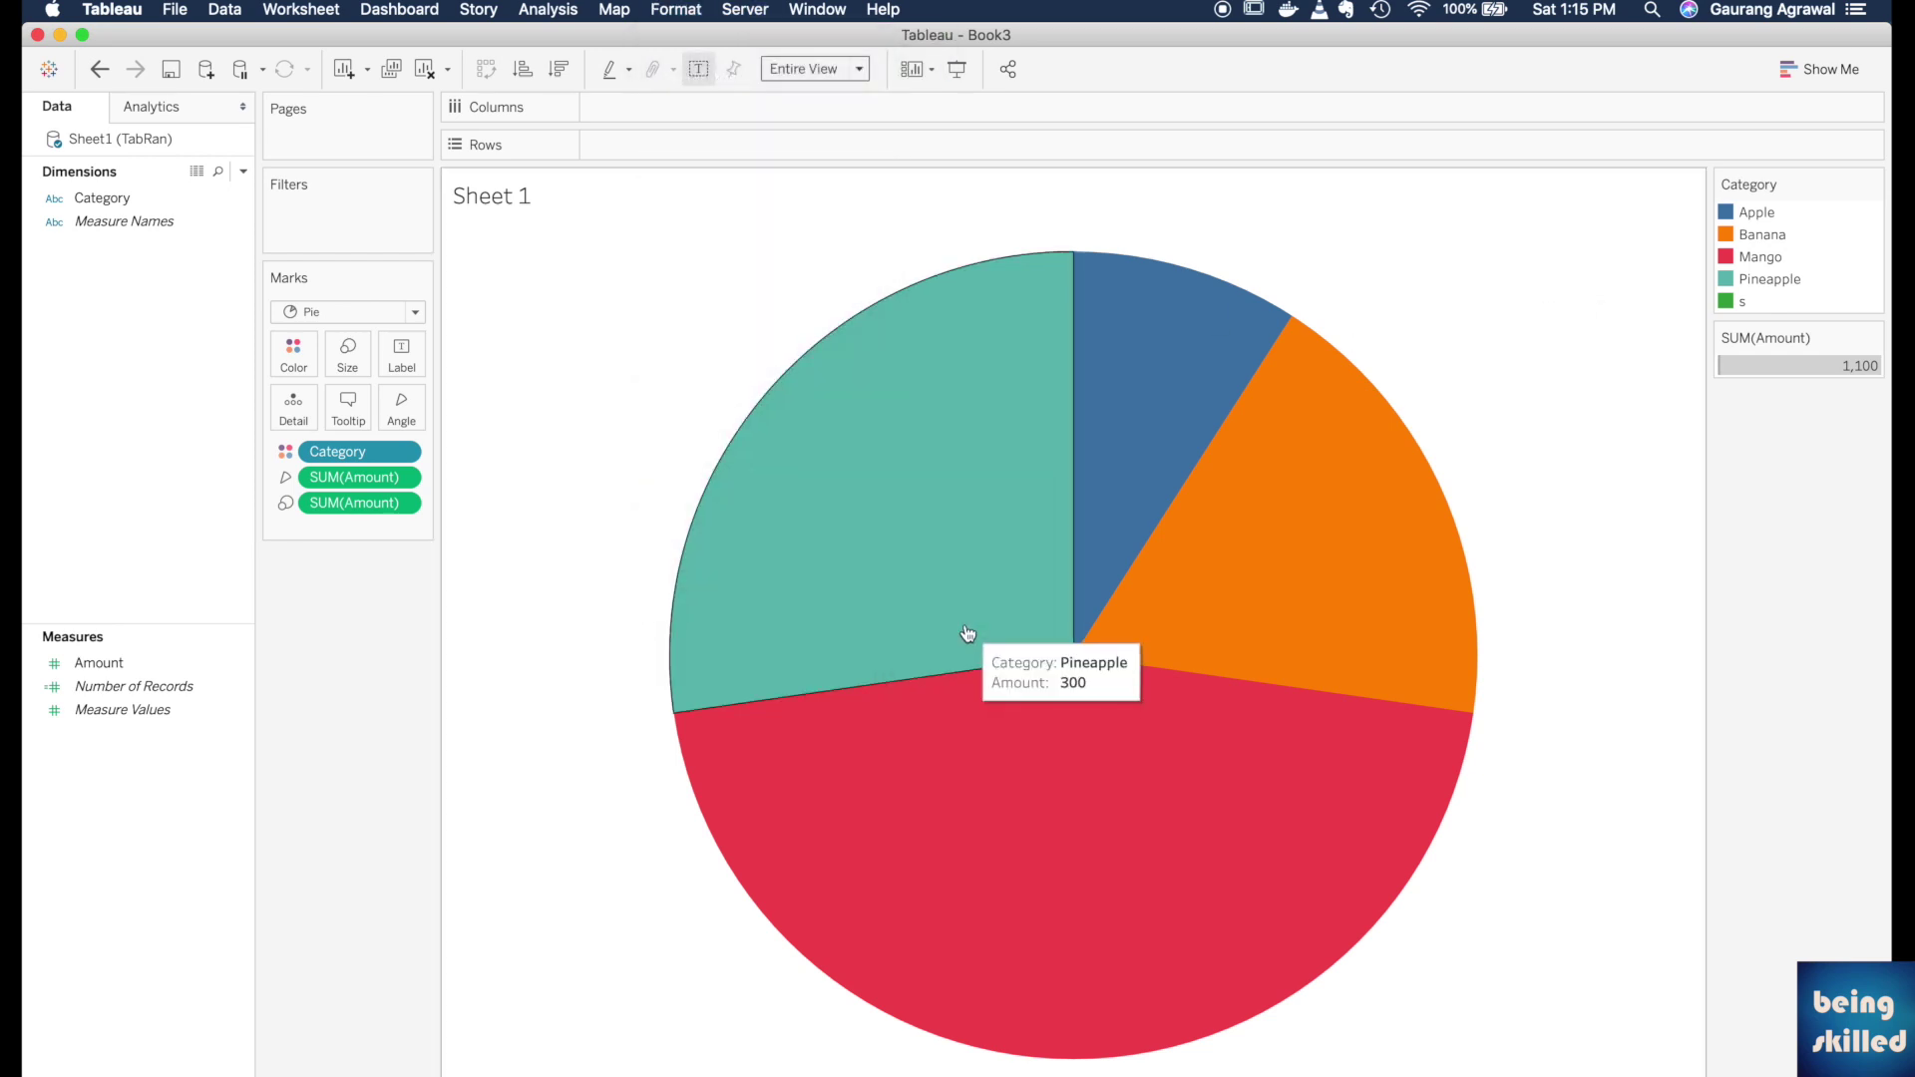
click(675, 9)
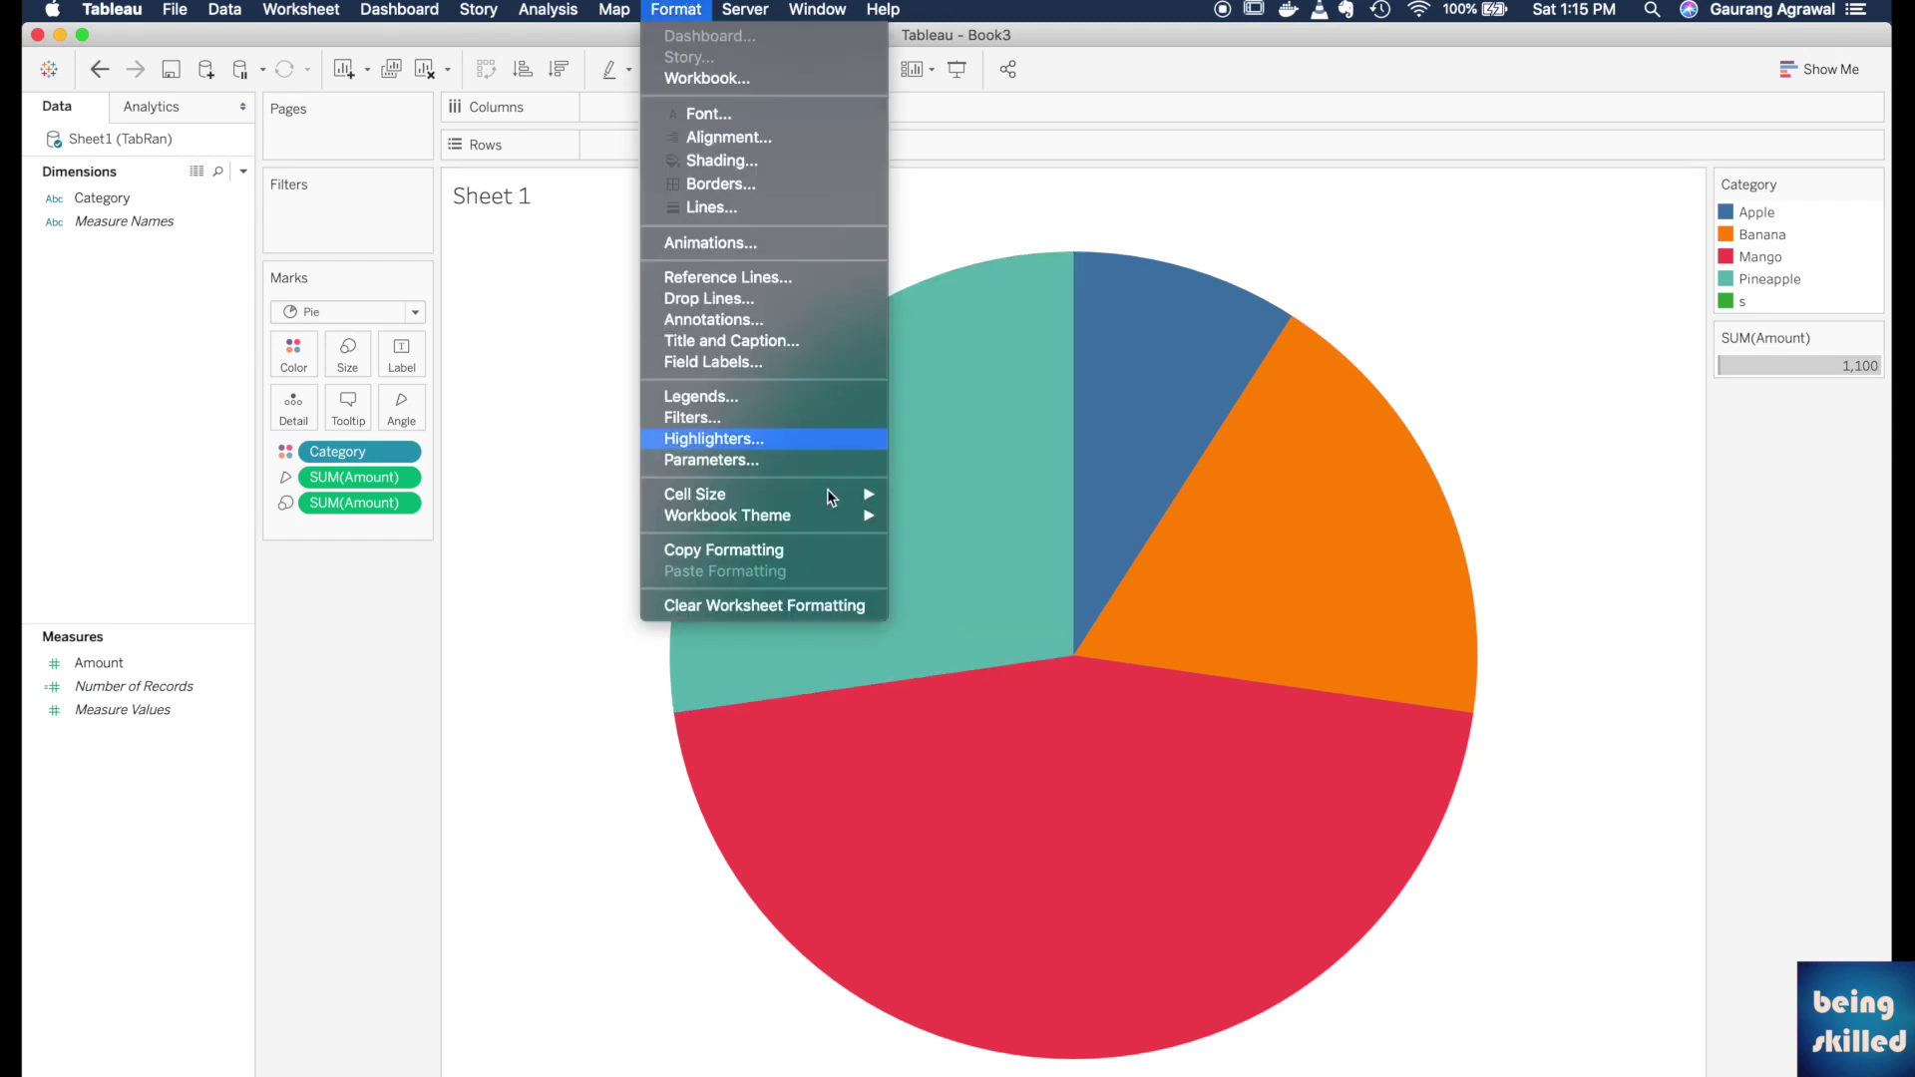
click(994, 638)
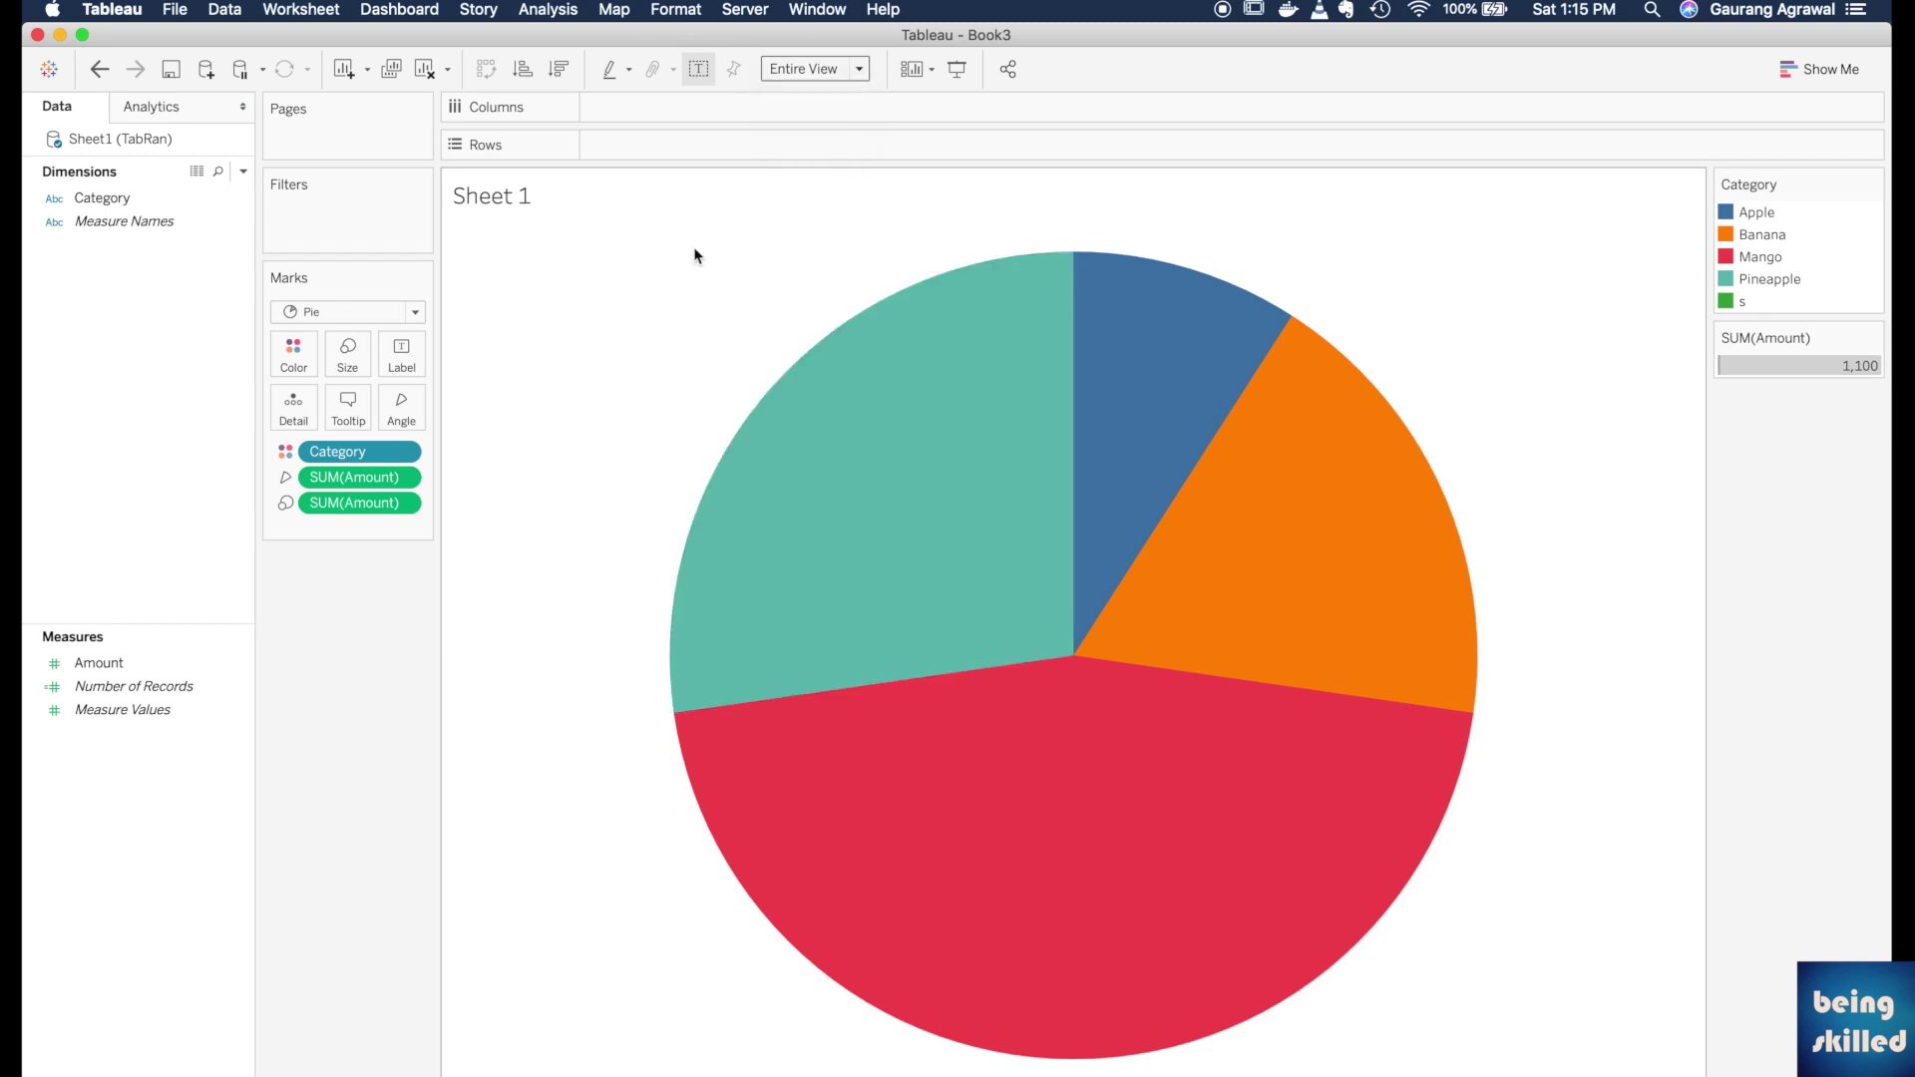
Set the view to Fit Width, then make the cells bigger twice with the cell size shortcut.
click(815, 70)
click(816, 112)
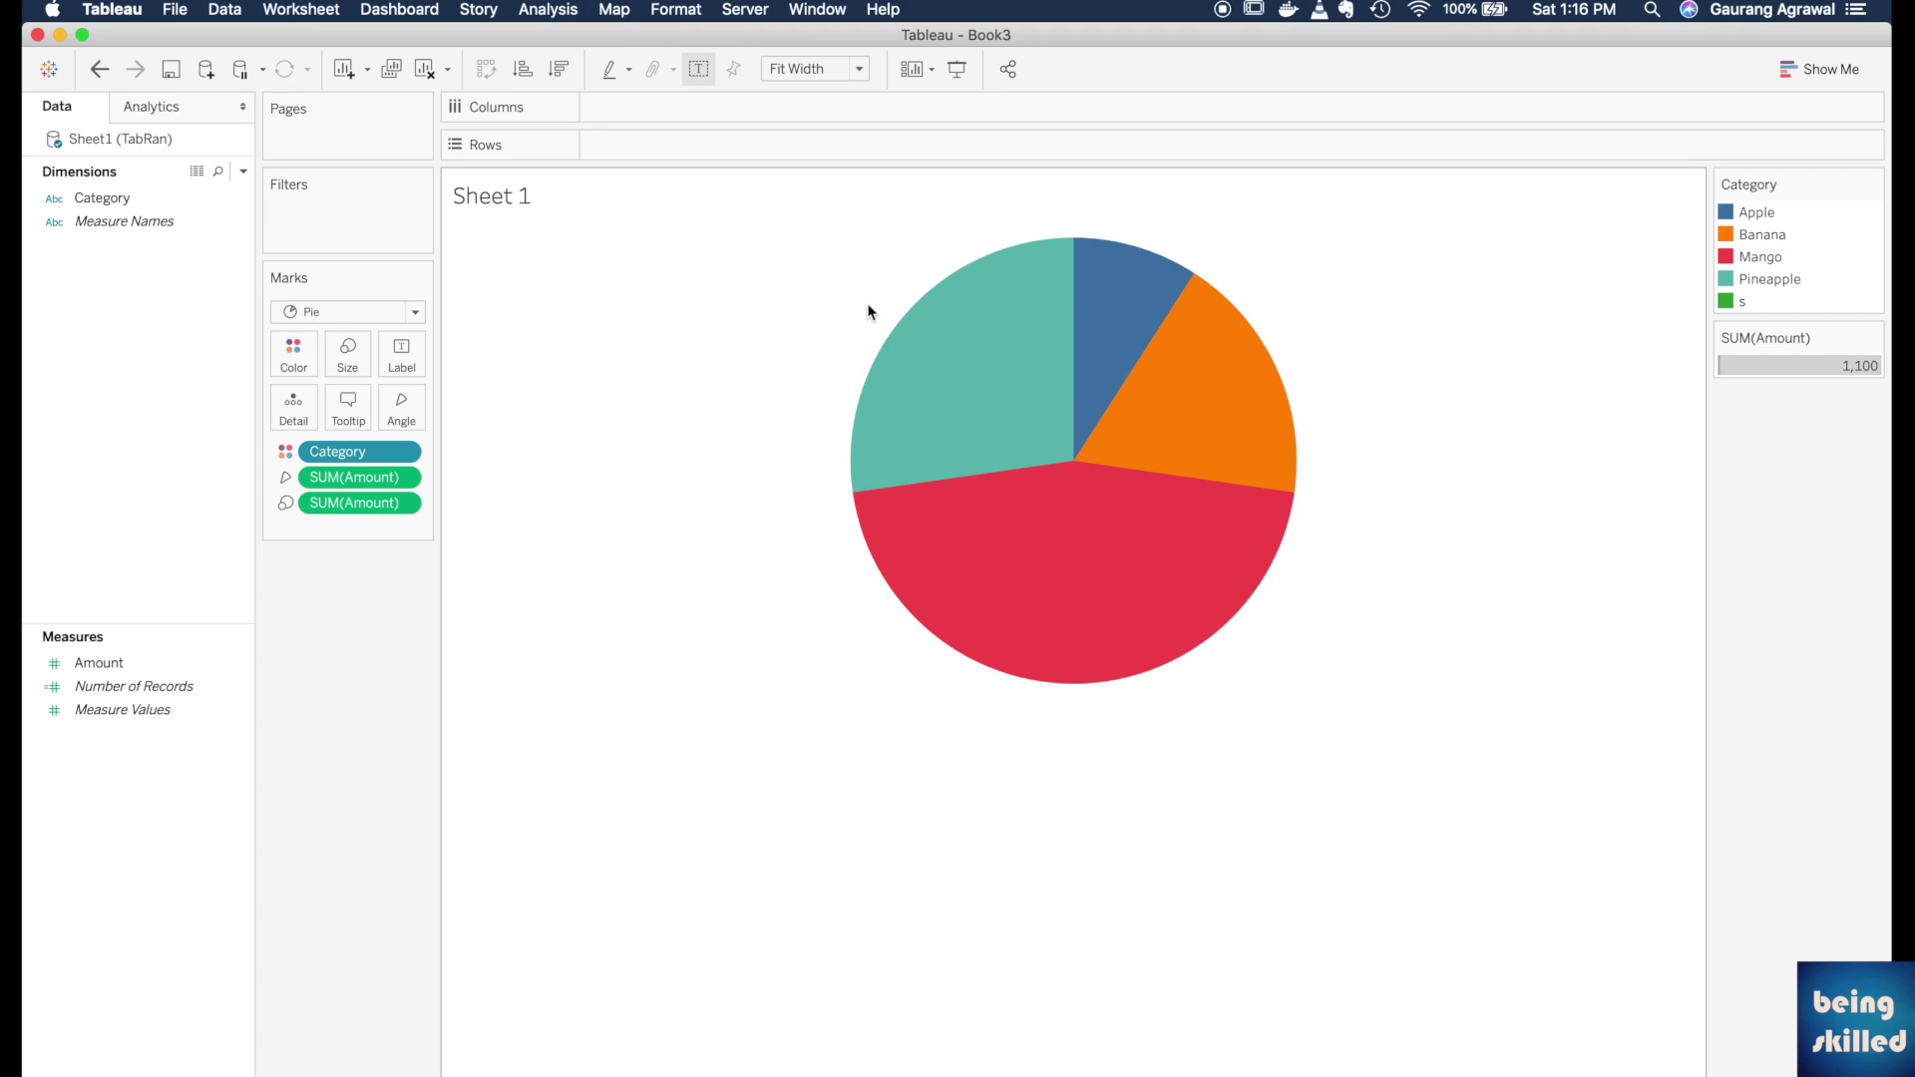
click(743, 9)
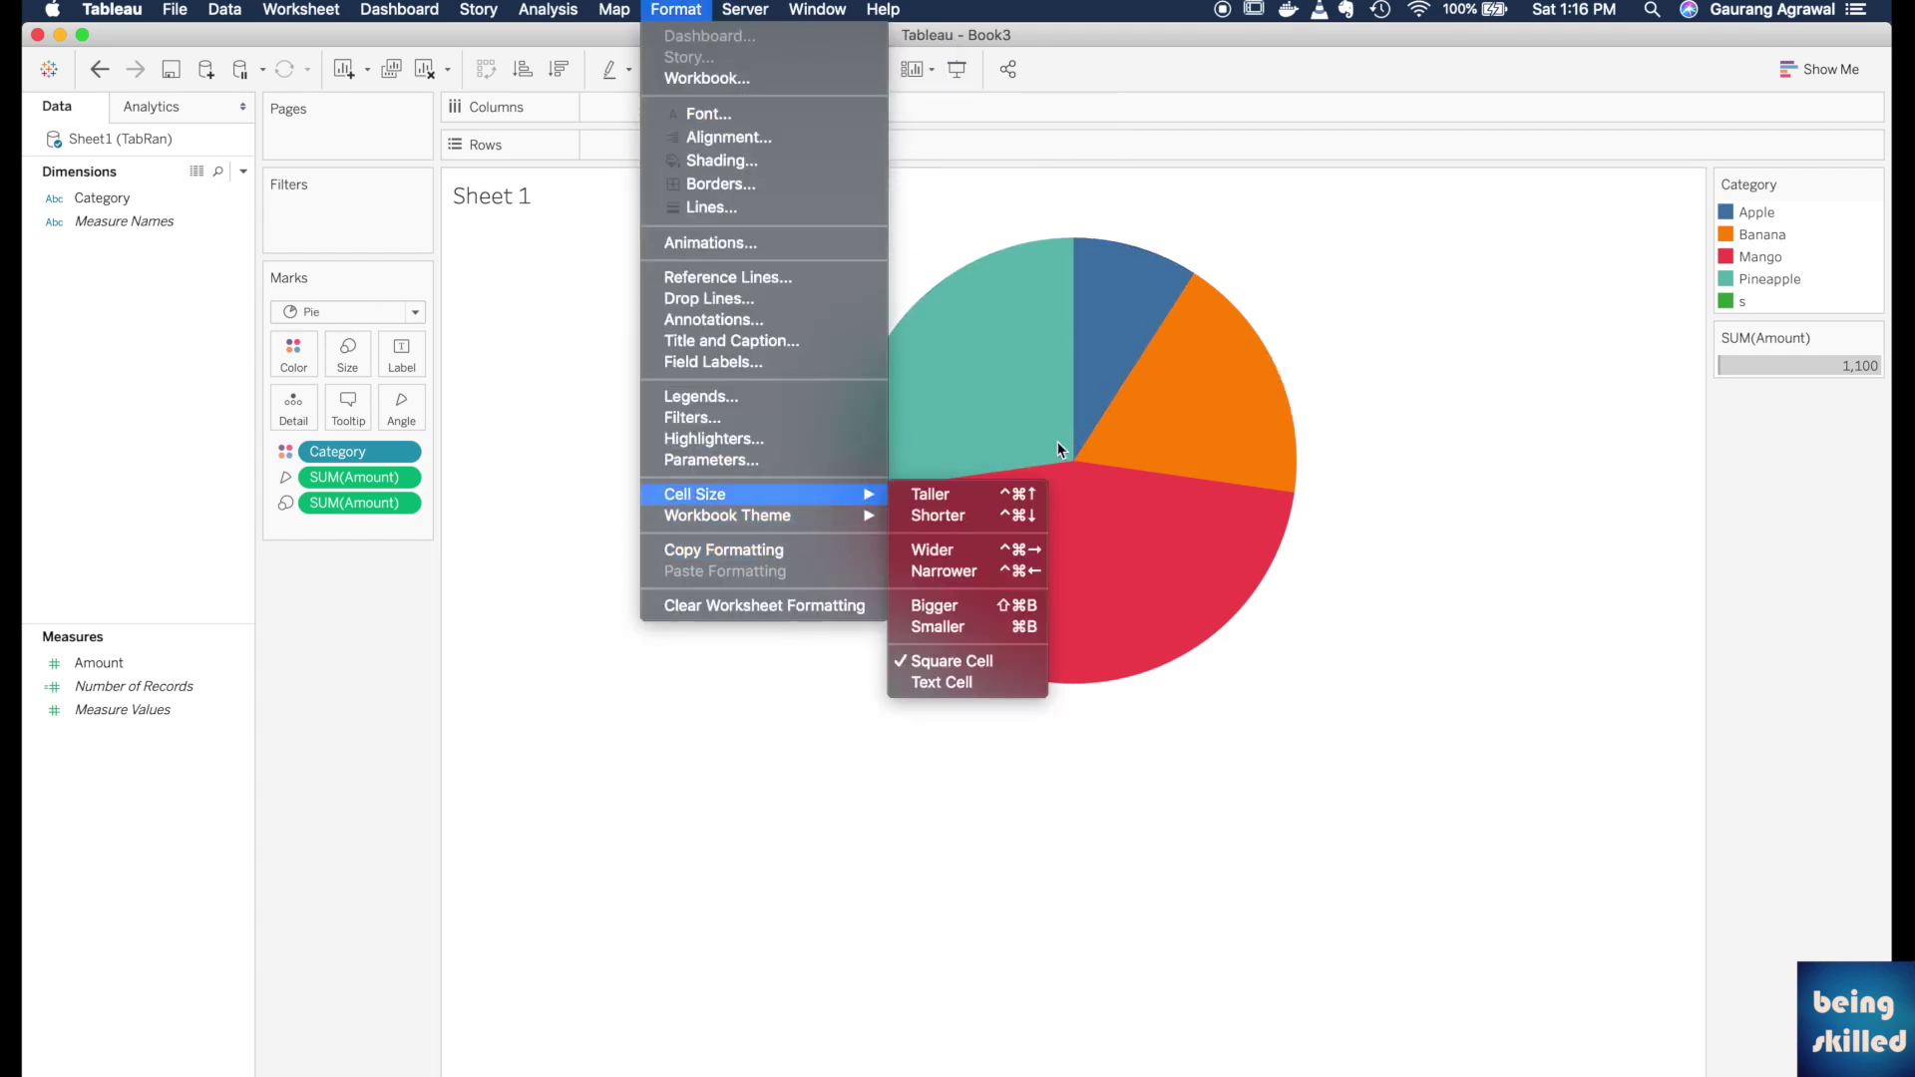
click(1454, 438)
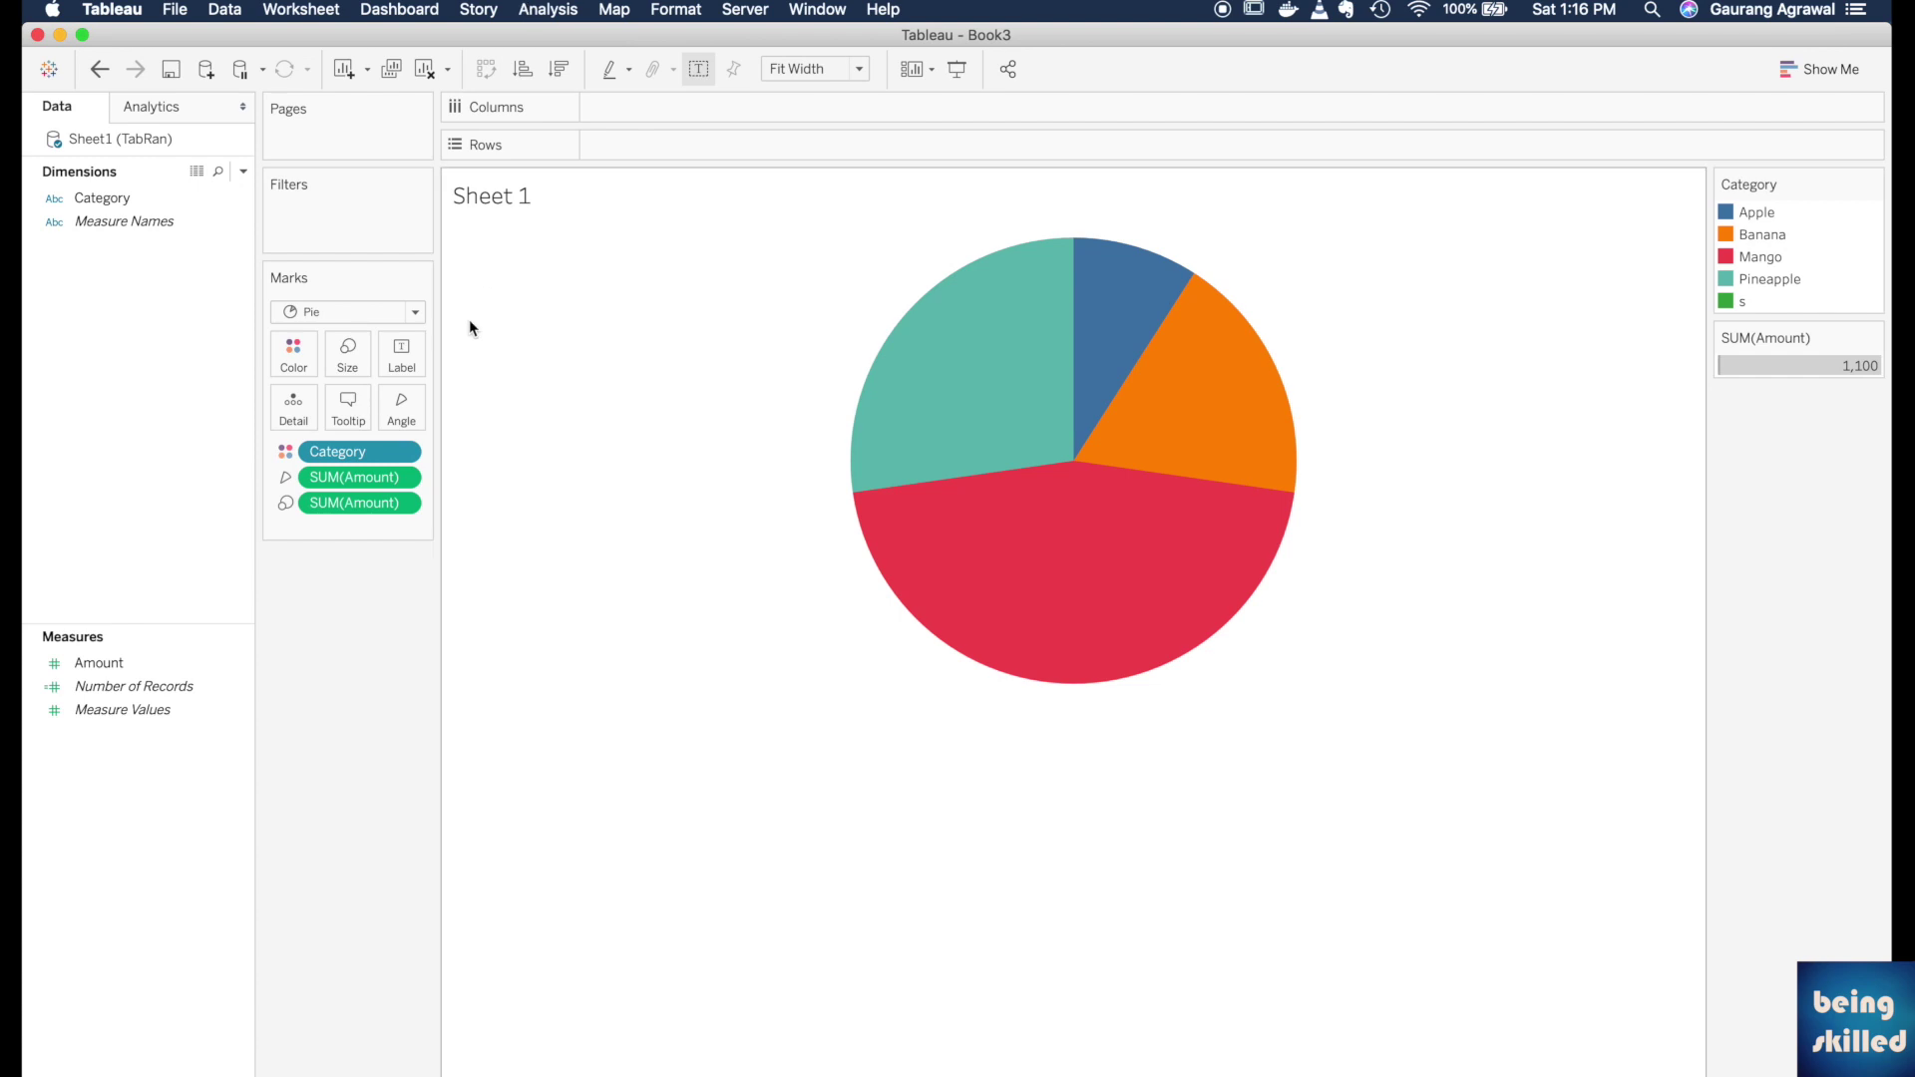
key(super+shift+b)
key(super+shift+b)
key(super+shift+b)
key(super+shift+b)
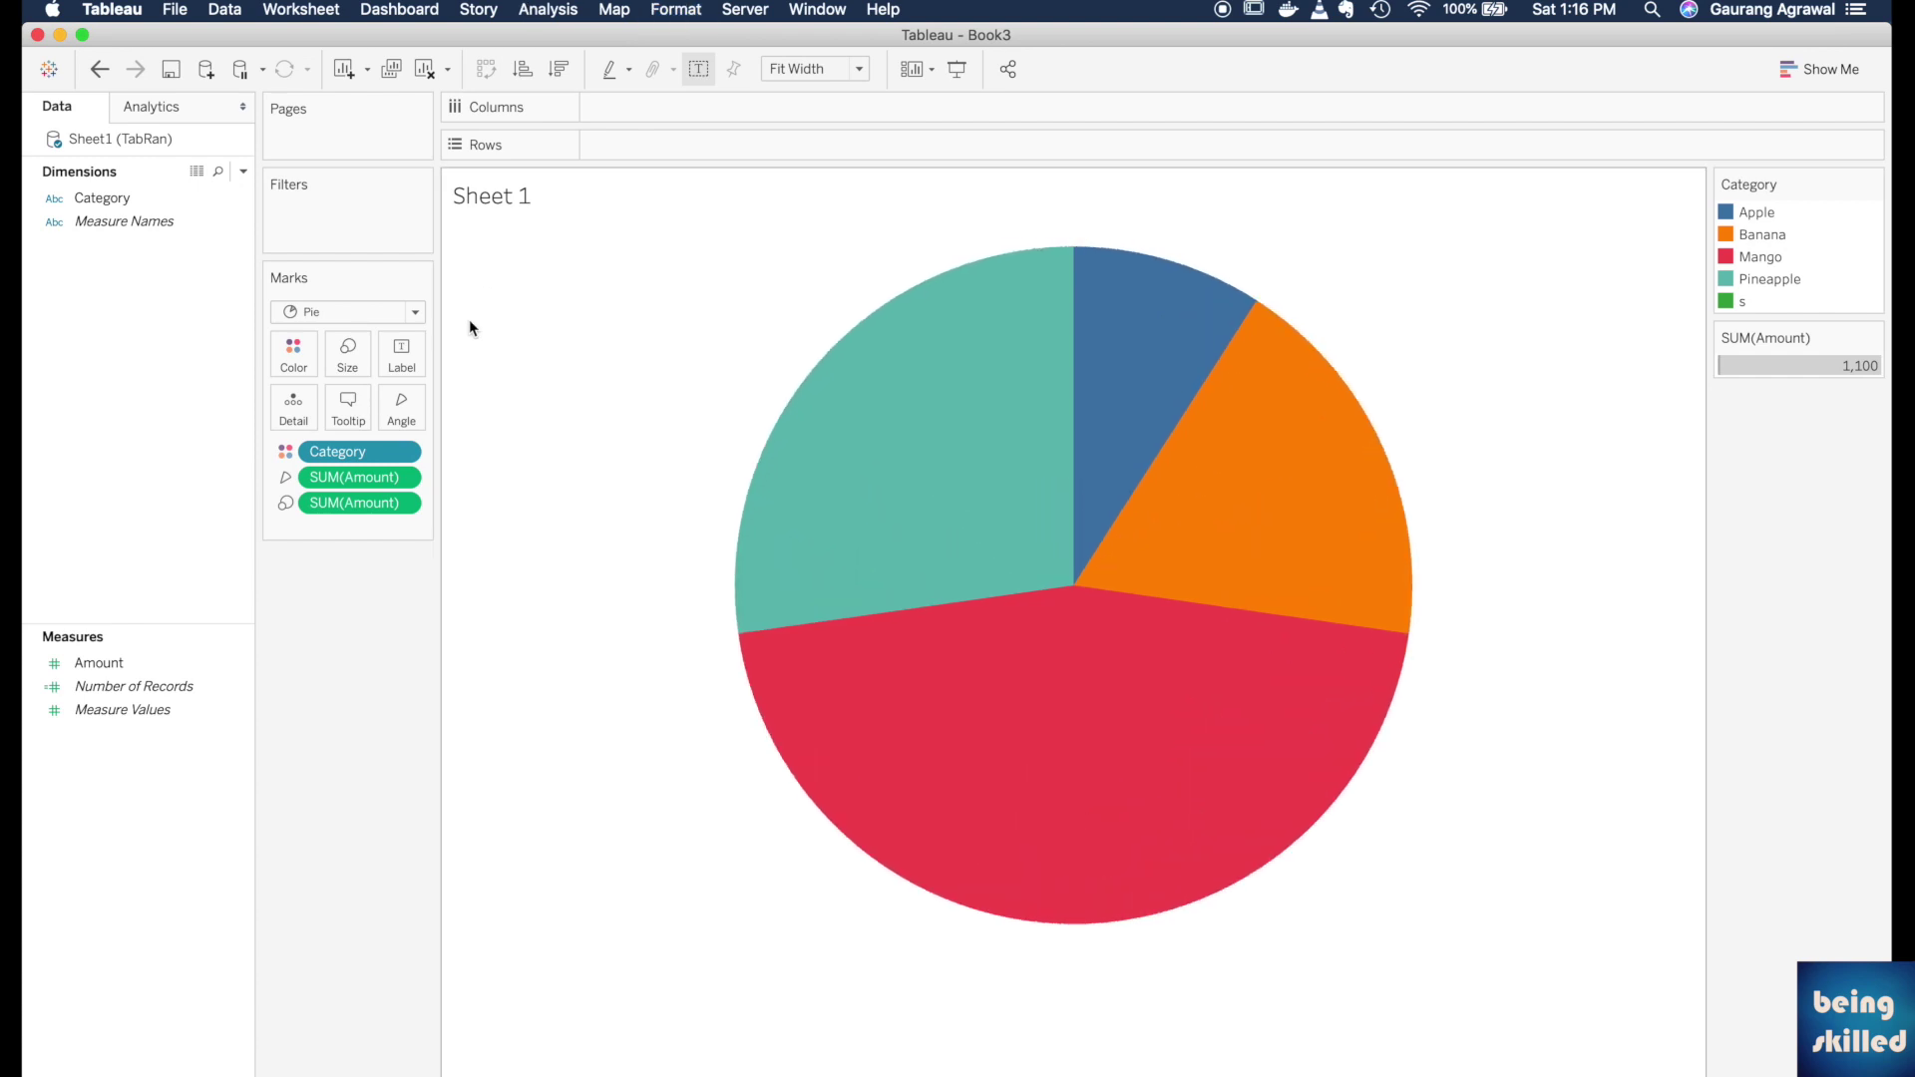
key(super+shift+b)
key(super+shift+b)
key(super+shift+b)
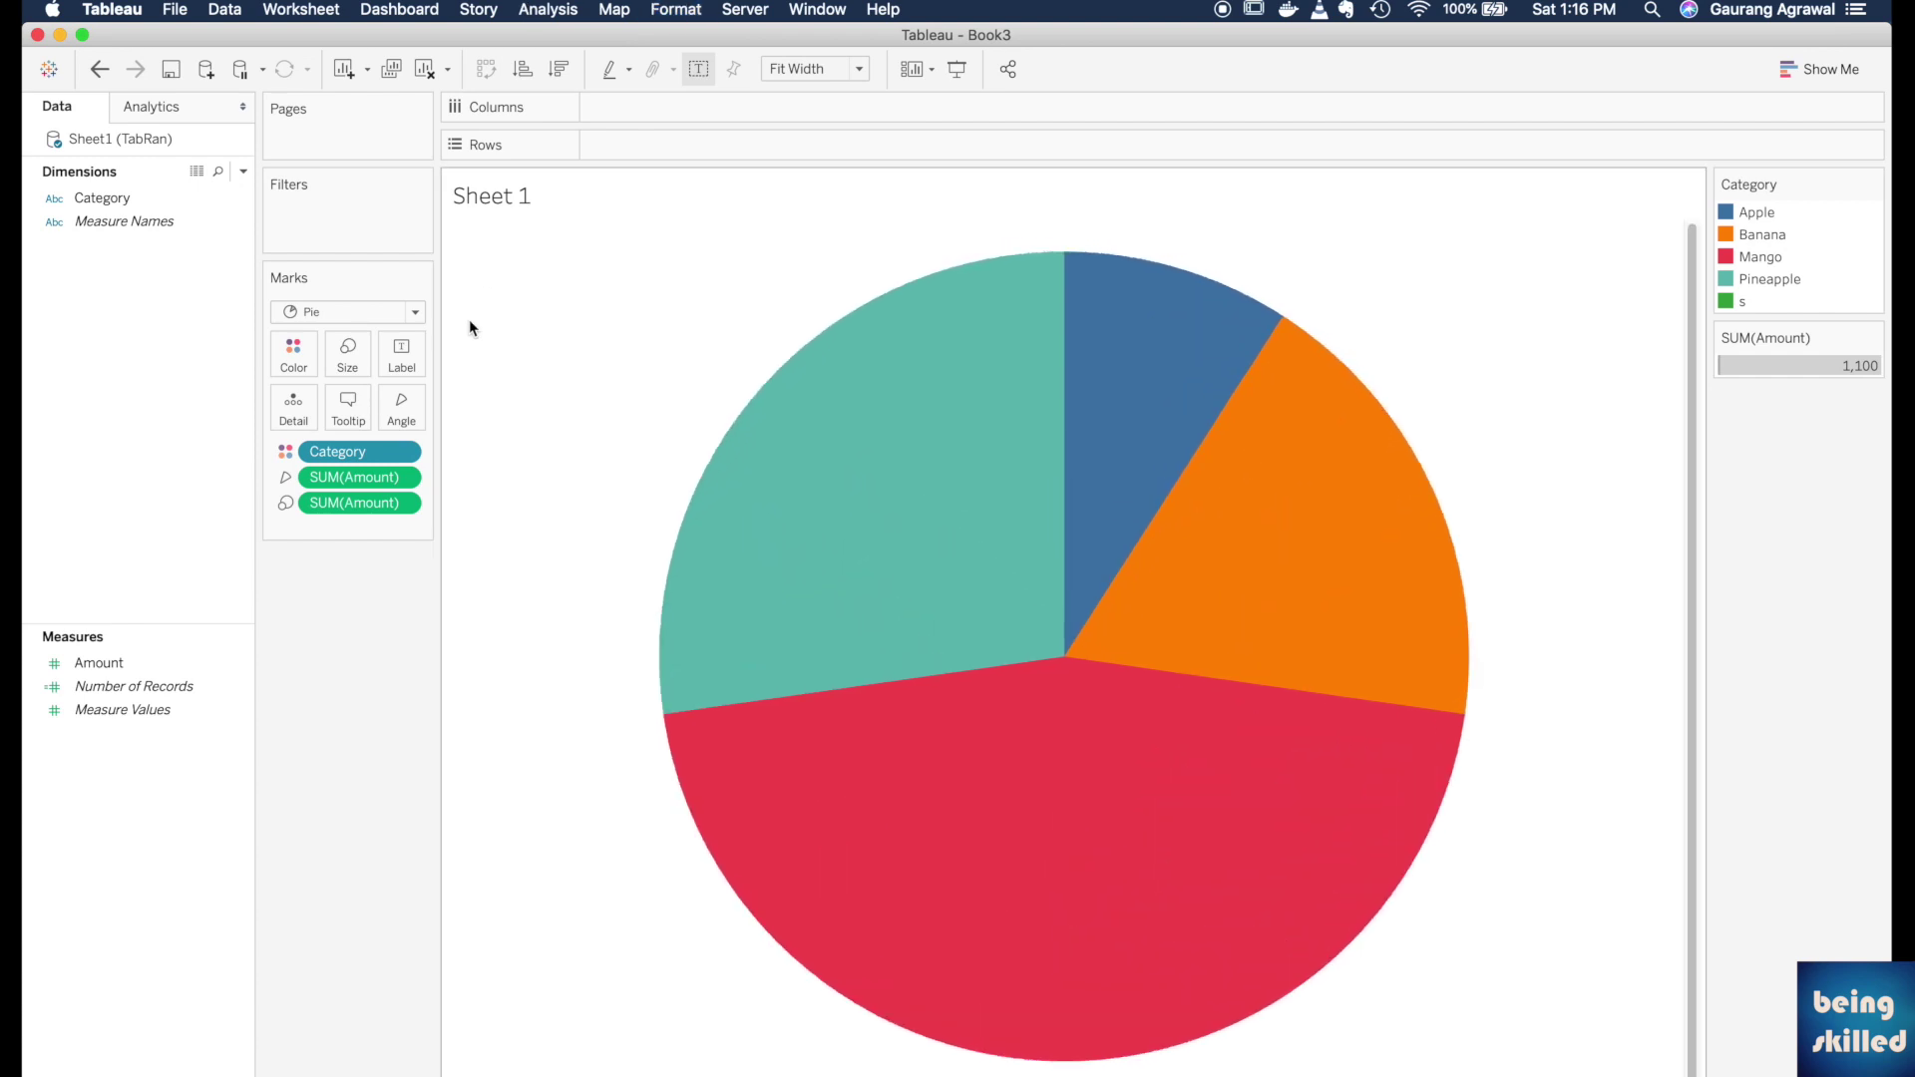